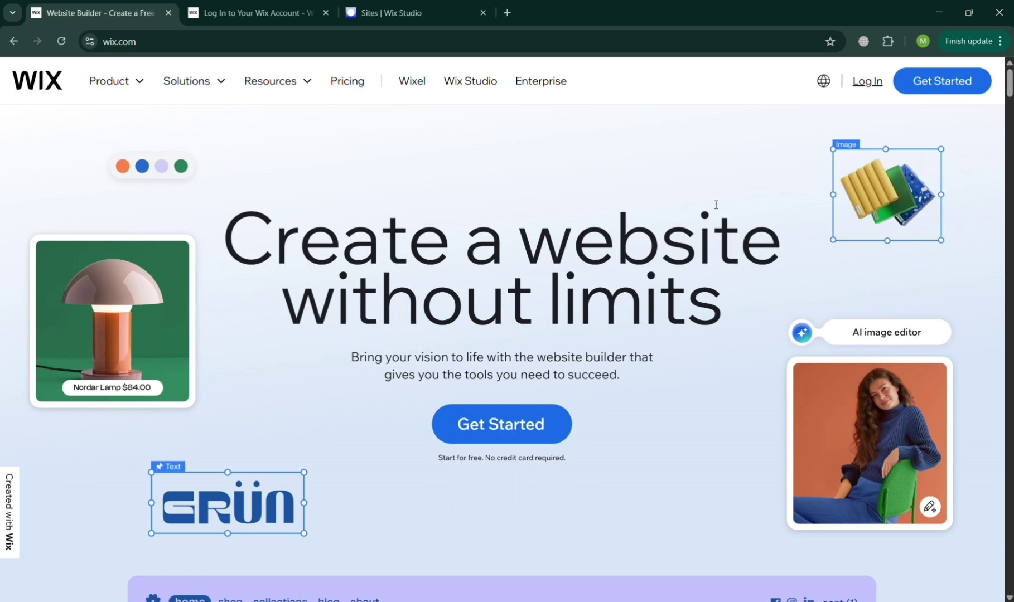
Look through the Wix homepage from the hero section down to the footer and back to the start.
{"action": "scroll", "coordinate": [716, 205], "scroll_direction": "down", "scroll_amount": 8}
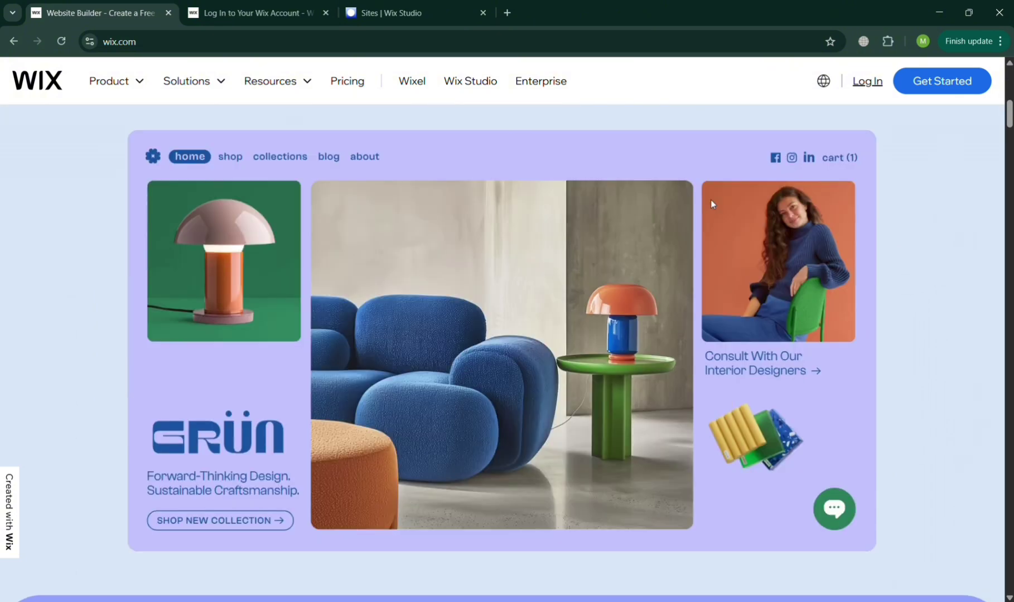
{"action": "scroll", "coordinate": [711, 199], "scroll_direction": "down", "scroll_amount": 15}
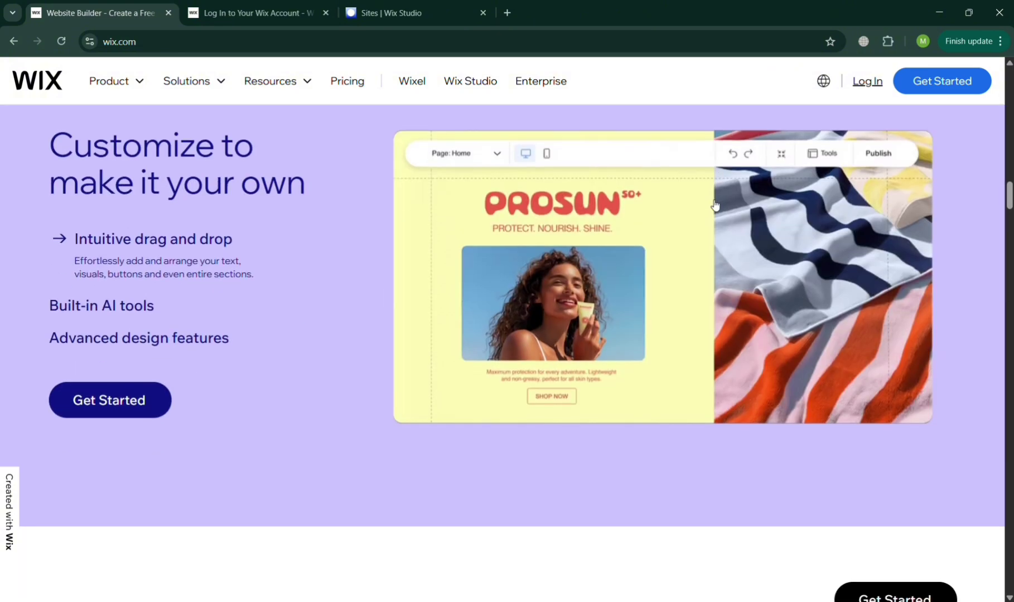
{"action": "scroll", "coordinate": [716, 205], "scroll_direction": "down", "scroll_amount": 10}
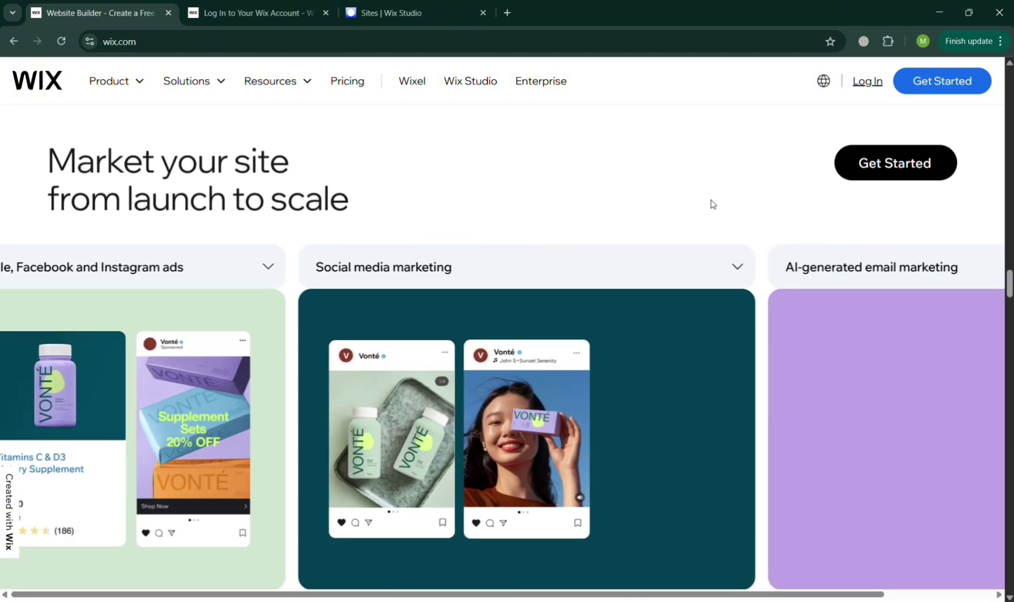
{"action": "scroll", "coordinate": [712, 204], "scroll_direction": "down", "scroll_amount": 15}
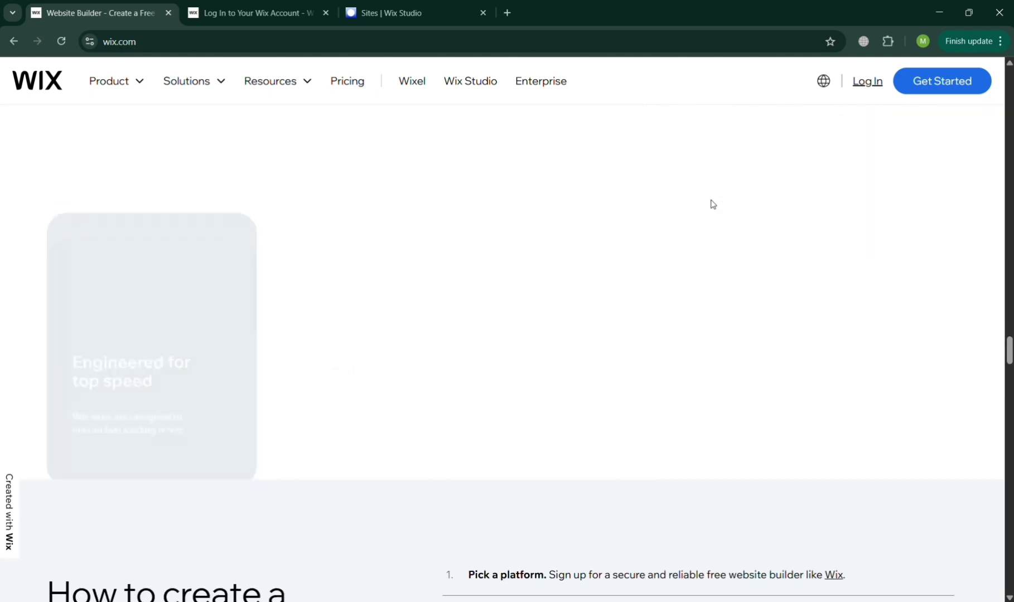
{"action": "scroll", "coordinate": [712, 204], "scroll_direction": "down", "scroll_amount": 15}
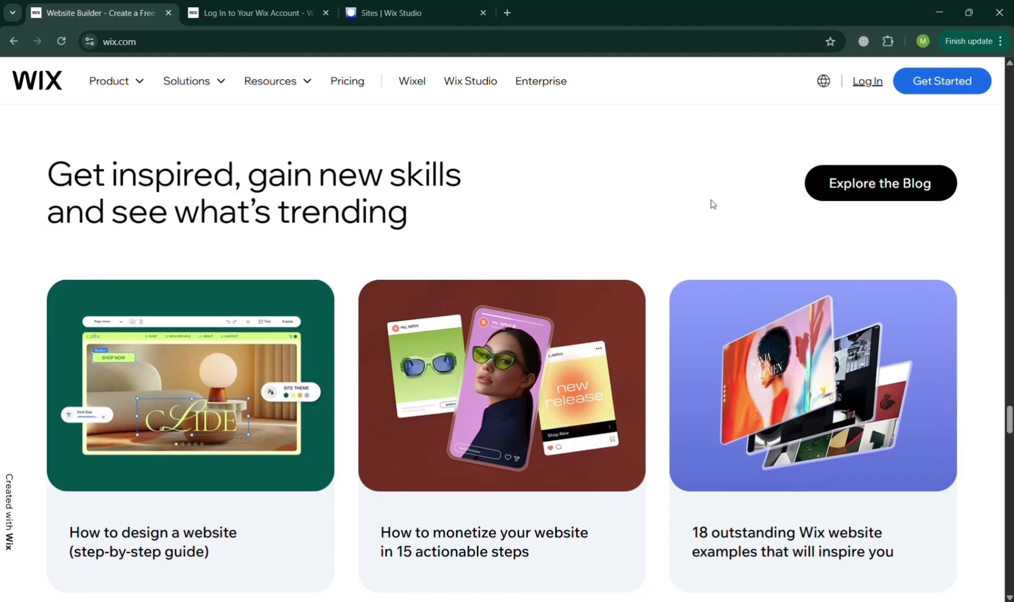
{"action": "scroll", "coordinate": [714, 205], "scroll_direction": "down", "scroll_amount": 15}
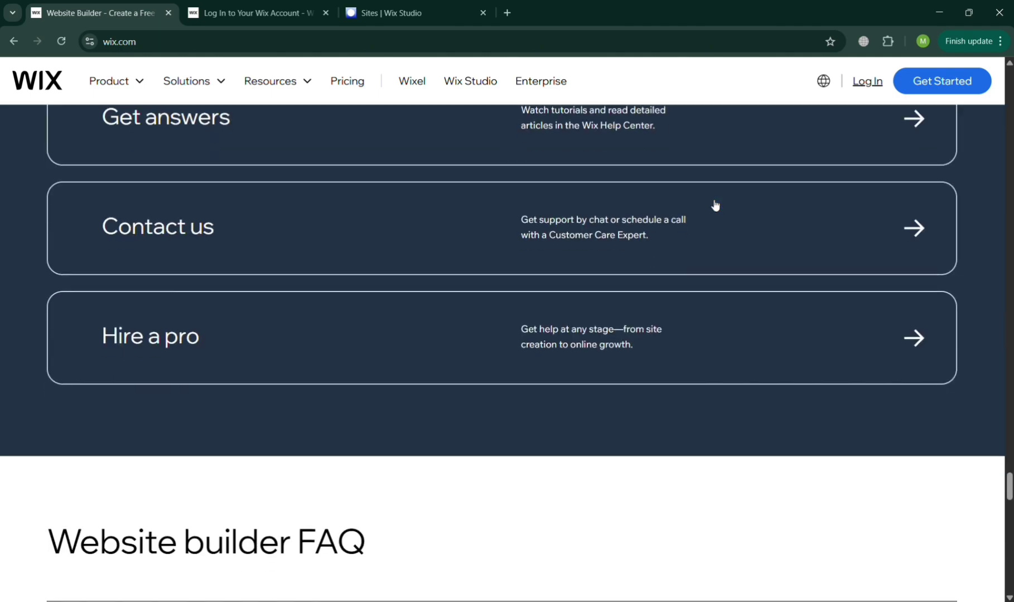
{"action": "scroll", "coordinate": [712, 204], "scroll_direction": "down", "scroll_amount": 15}
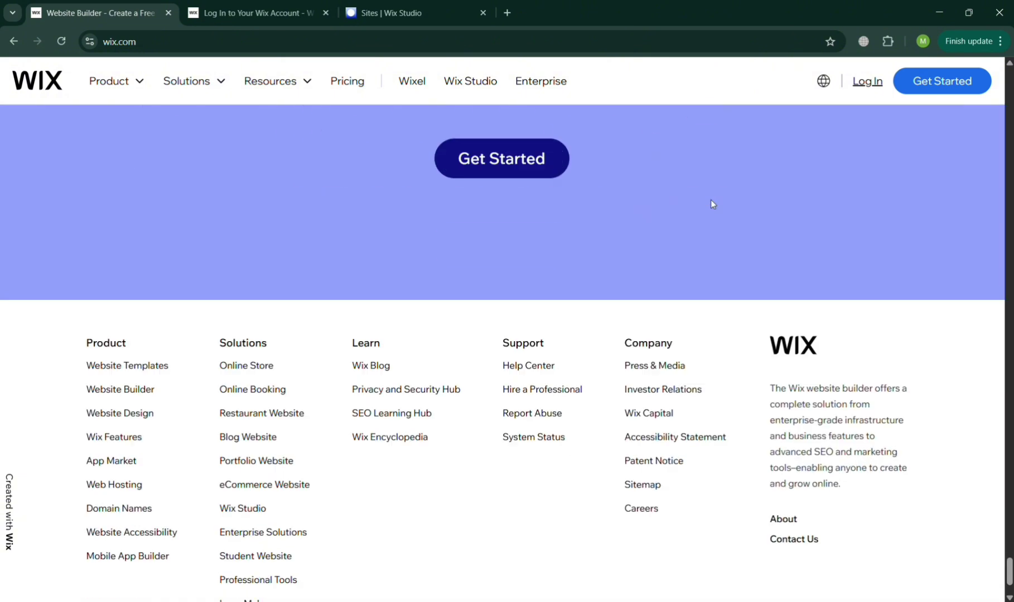
{"action": "scroll", "coordinate": [713, 203], "scroll_direction": "up", "scroll_amount": 20}
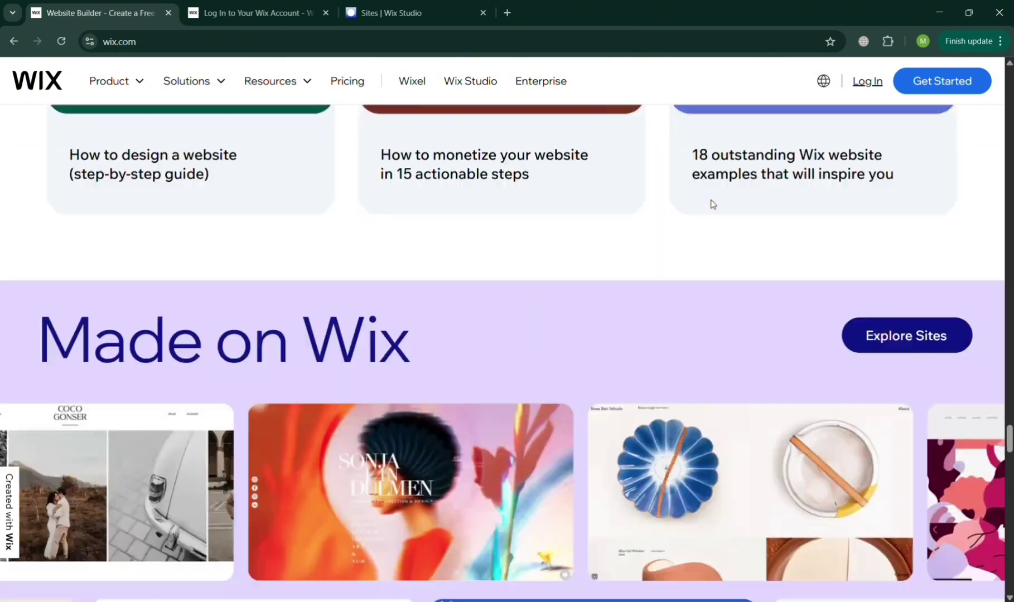
{"action": "scroll", "coordinate": [715, 204], "scroll_direction": "up", "scroll_amount": 20}
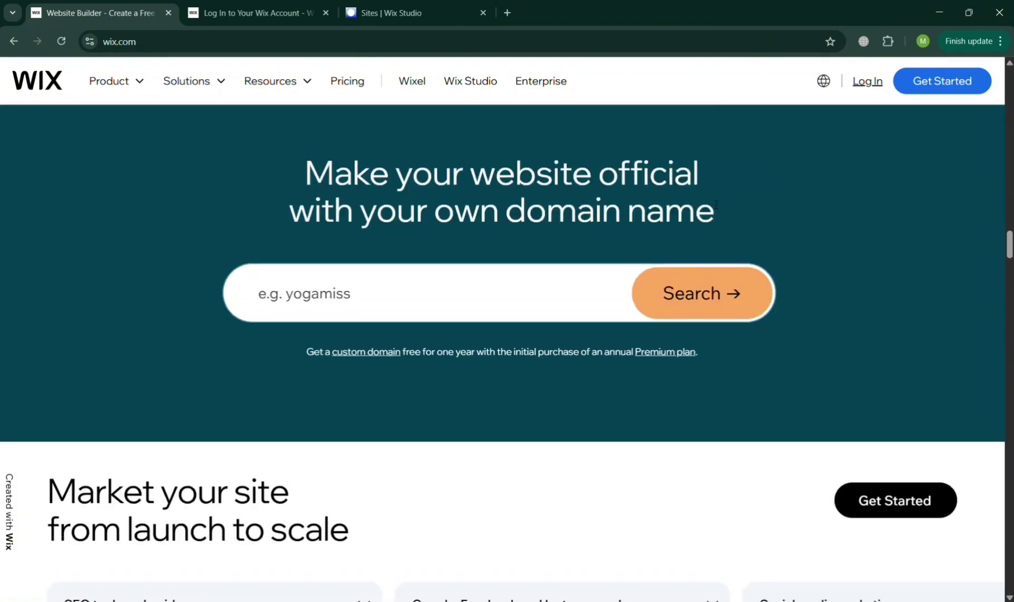
{"action": "scroll", "coordinate": [716, 205], "scroll_direction": "up", "scroll_amount": 15}
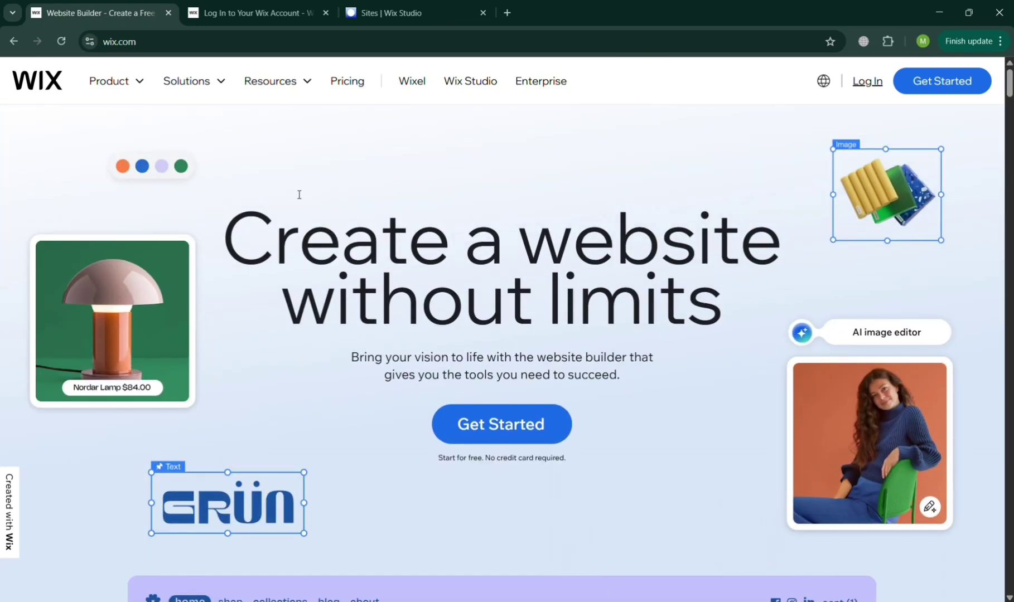
Examine the product, solutions and resources offerings on the Wix homepage, including the AI builder and customization sections.
{"action": "left_click", "coordinate": [142, 83]}
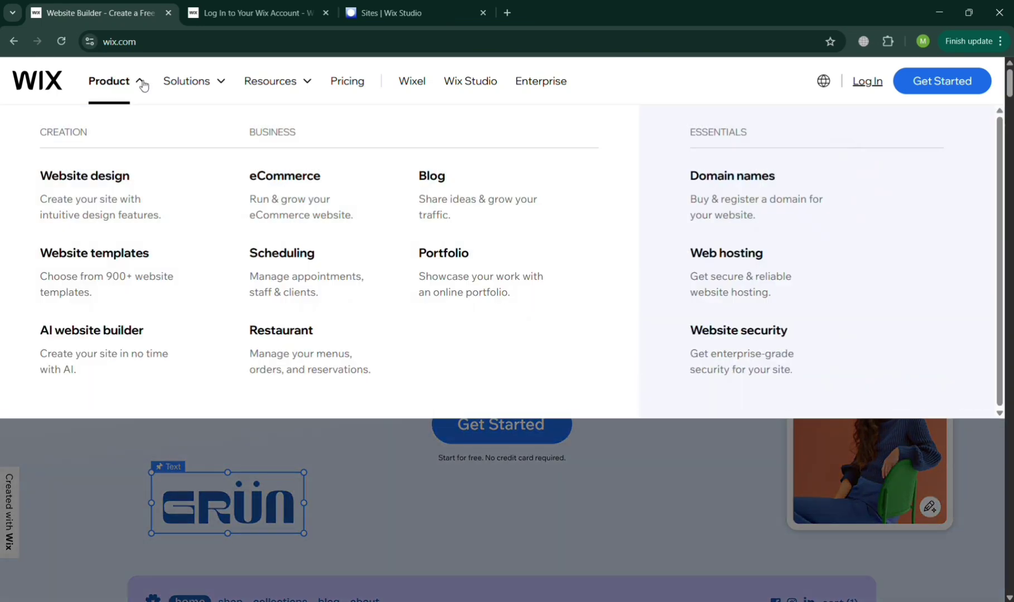
{"action": "left_click", "coordinate": [228, 82]}
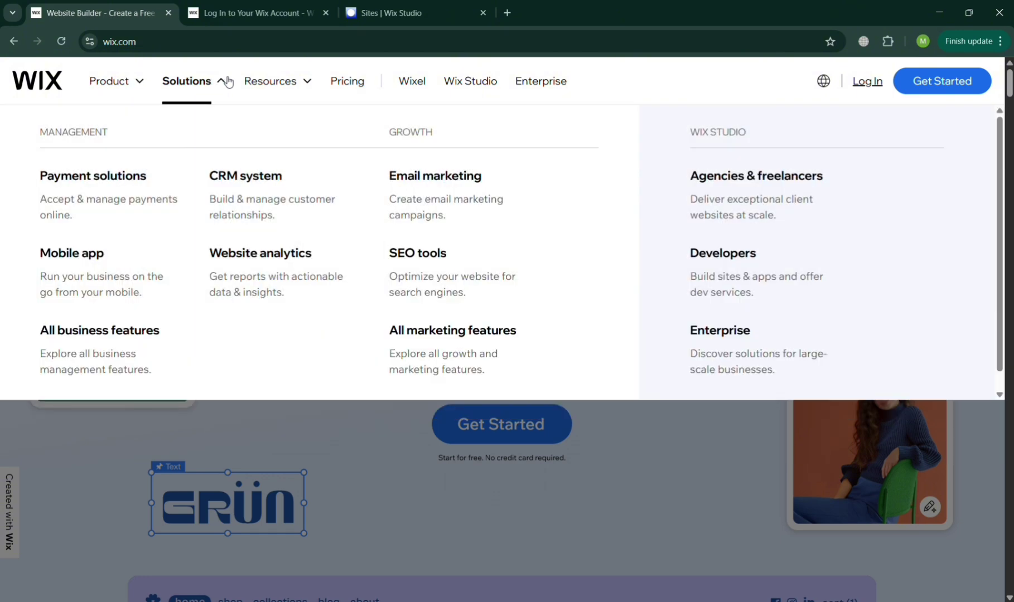
{"action": "left_click", "coordinate": [314, 81]}
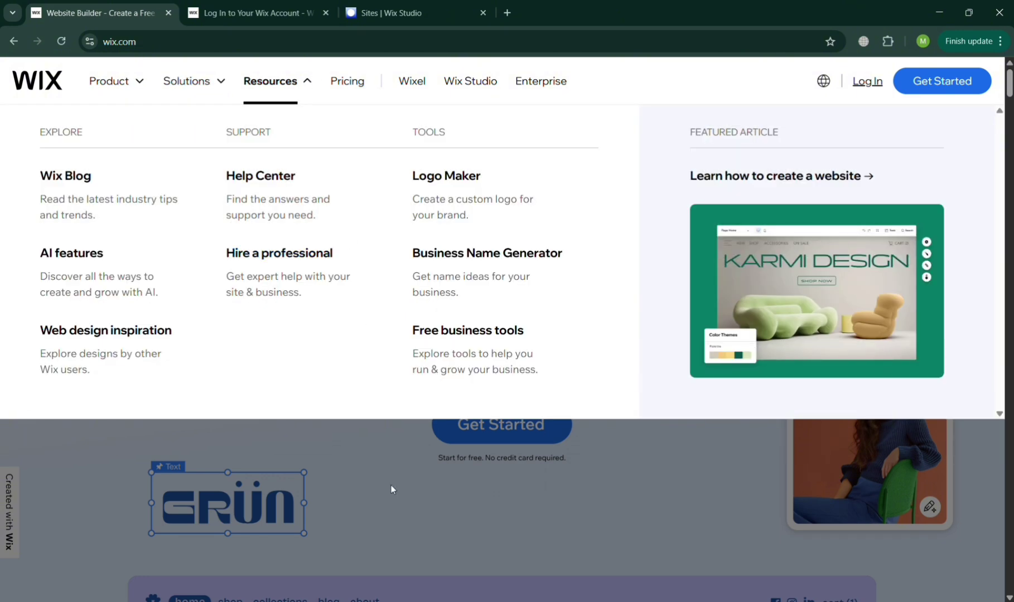
{"action": "left_click", "coordinate": [412, 509]}
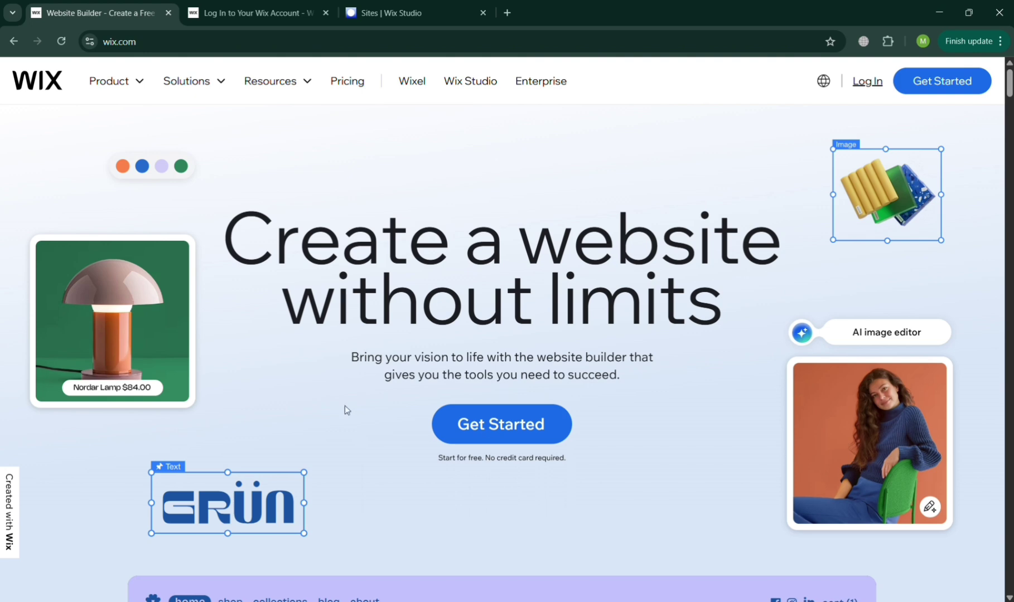
{"action": "scroll", "coordinate": [790, 392], "scroll_direction": "down", "scroll_amount": 5}
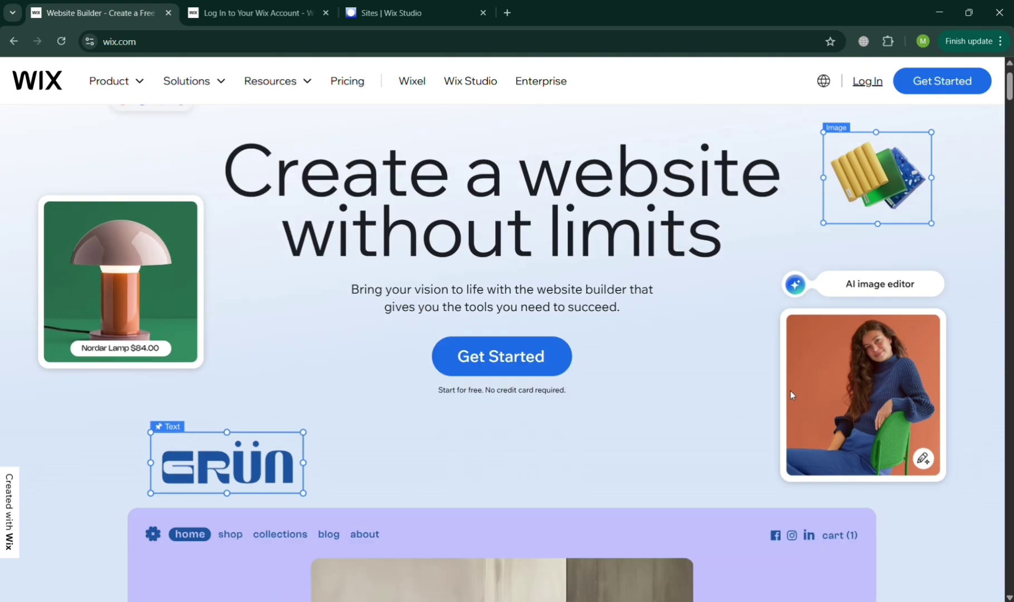
{"action": "scroll", "coordinate": [790, 391], "scroll_direction": "down", "scroll_amount": 10}
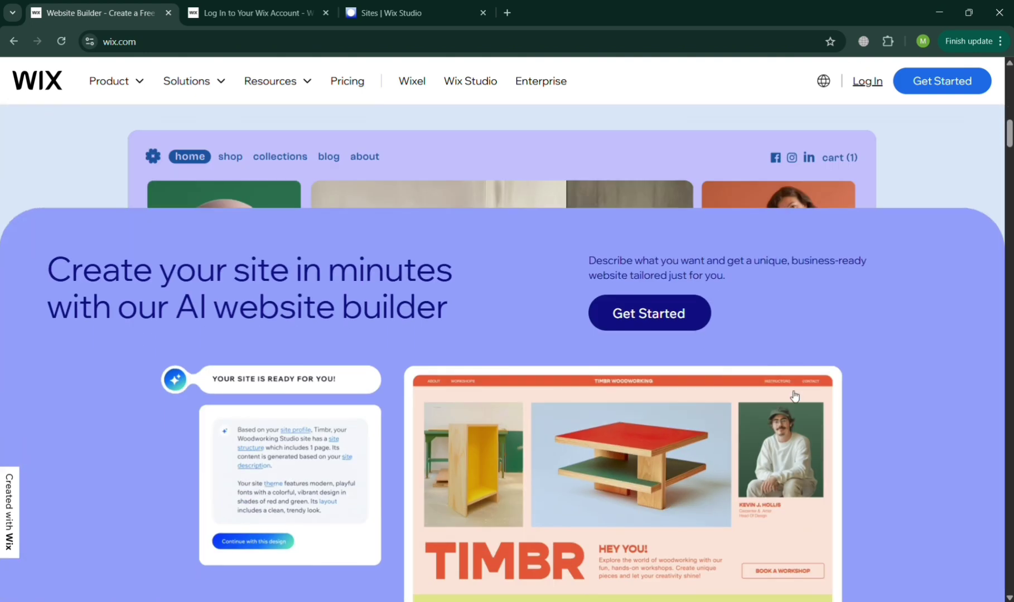
{"action": "scroll", "coordinate": [700, 461], "scroll_direction": "down", "scroll_amount": 3}
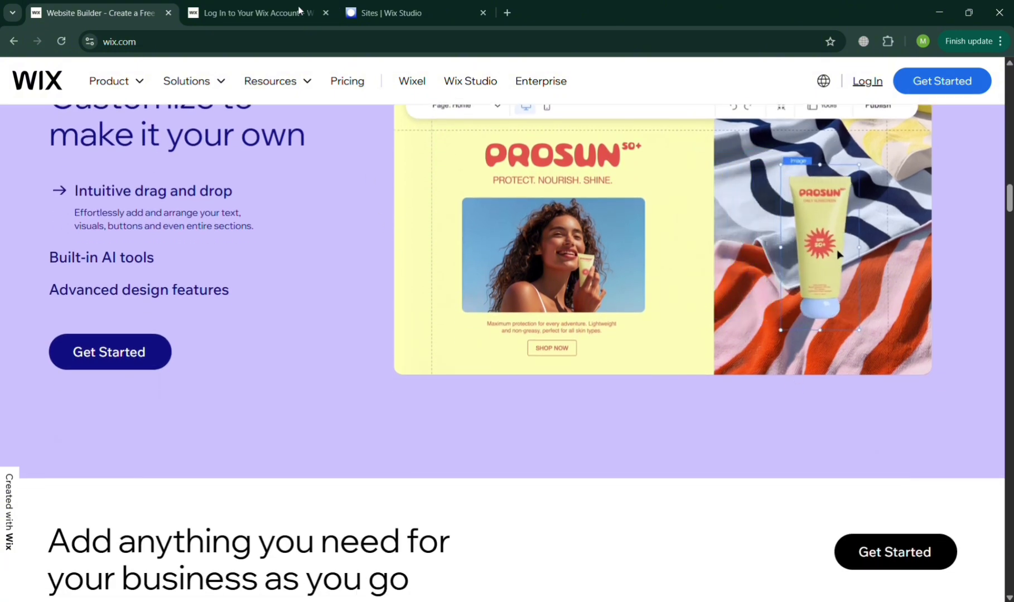
Switch to the Wix Studio sites list, open the Thrifty Printed Clot site's dashboard and dismiss the sale offer.
{"action": "left_click", "coordinate": [240, 4]}
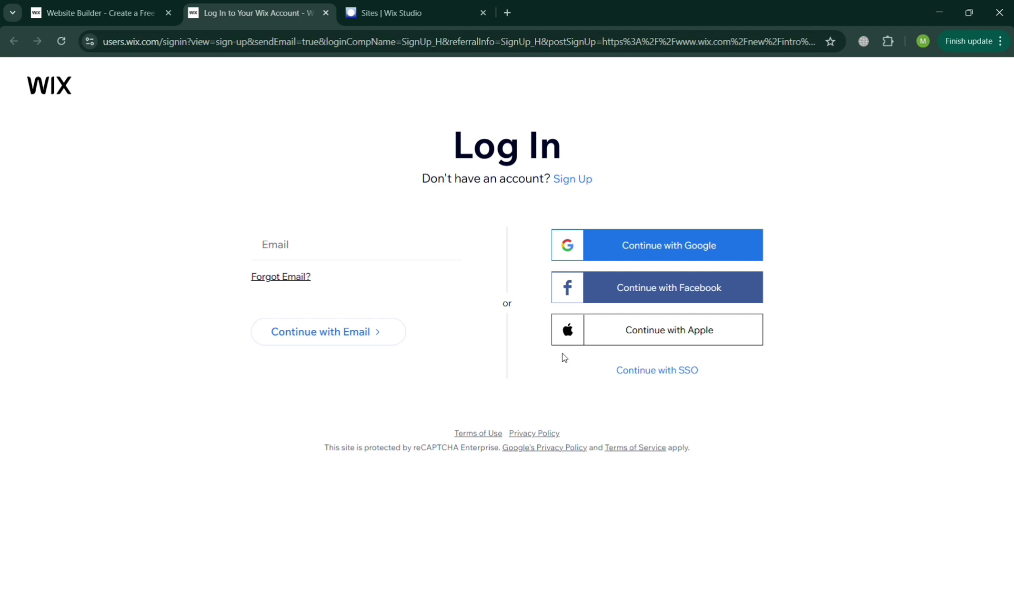
{"action": "left_click", "coordinate": [420, 4]}
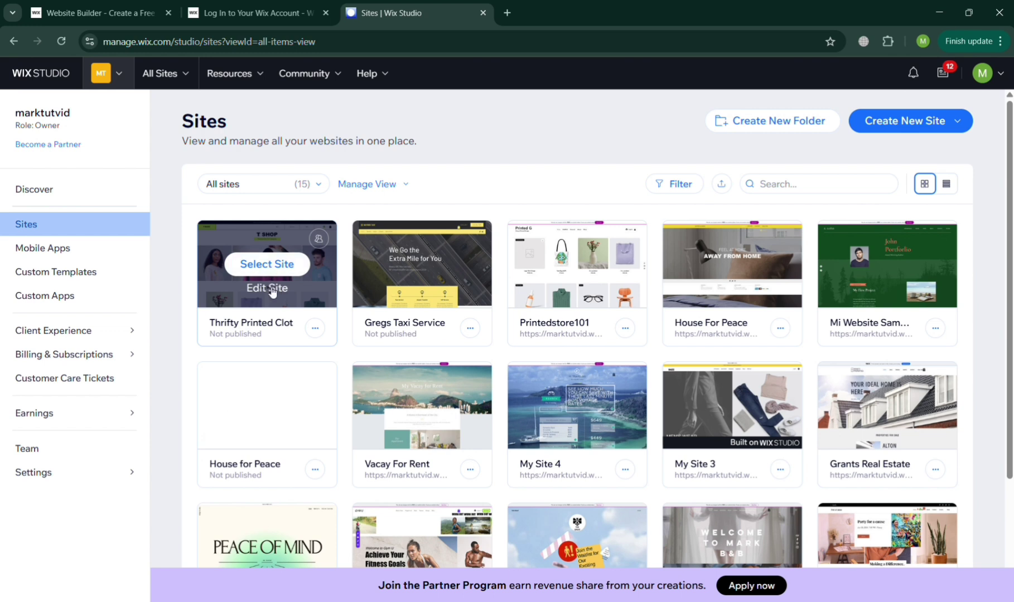
{"action": "left_click", "coordinate": [283, 276]}
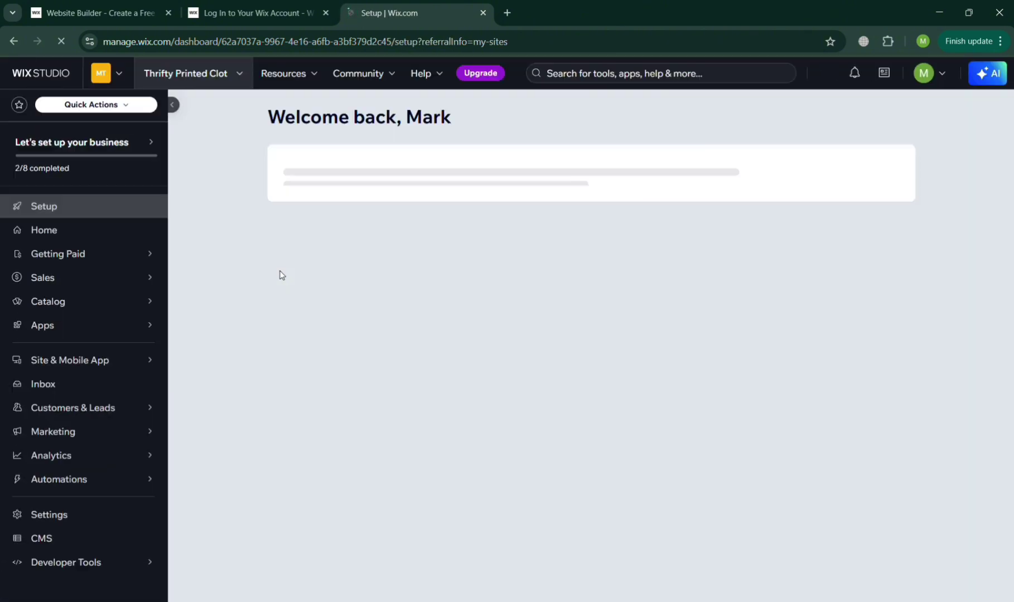
{"action": "mouse_move", "coordinate": [129, 340]}
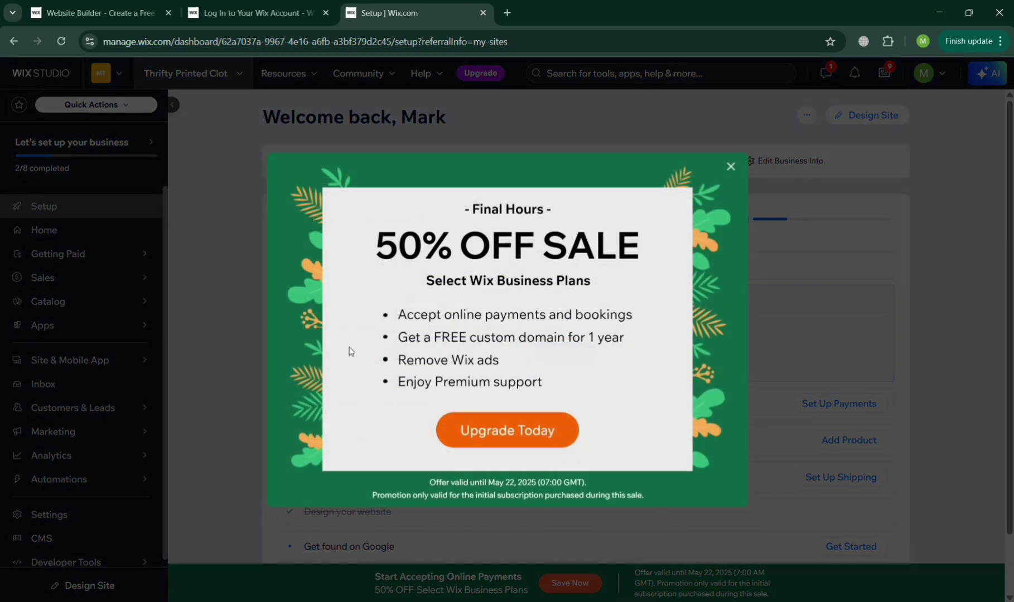
{"action": "left_click", "coordinate": [731, 168]}
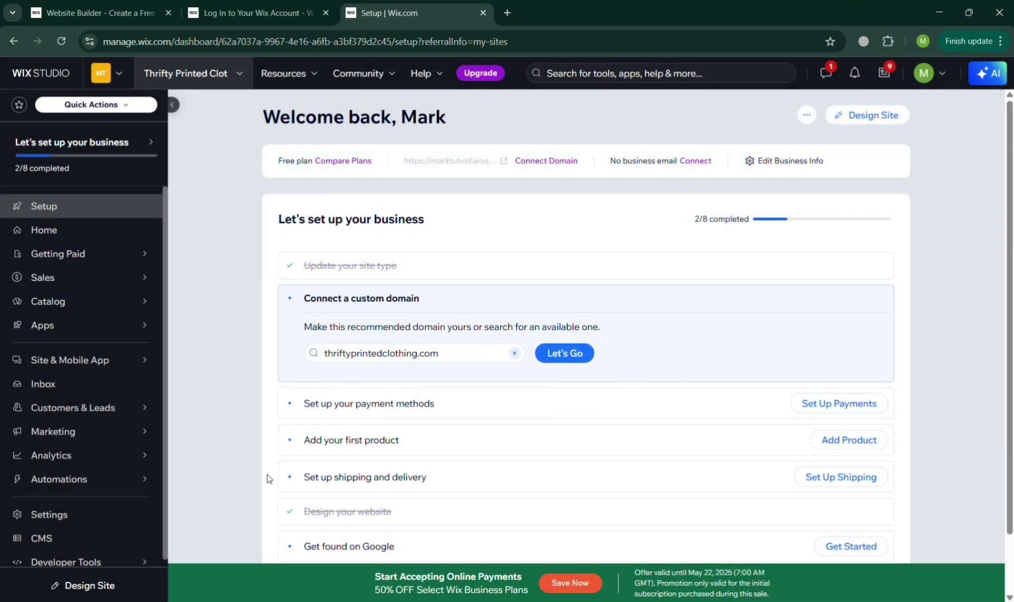
Open the Mobile App overview for the Thrifty Printed Clot site.
{"action": "scroll", "coordinate": [269, 477], "scroll_direction": "down", "scroll_amount": 1}
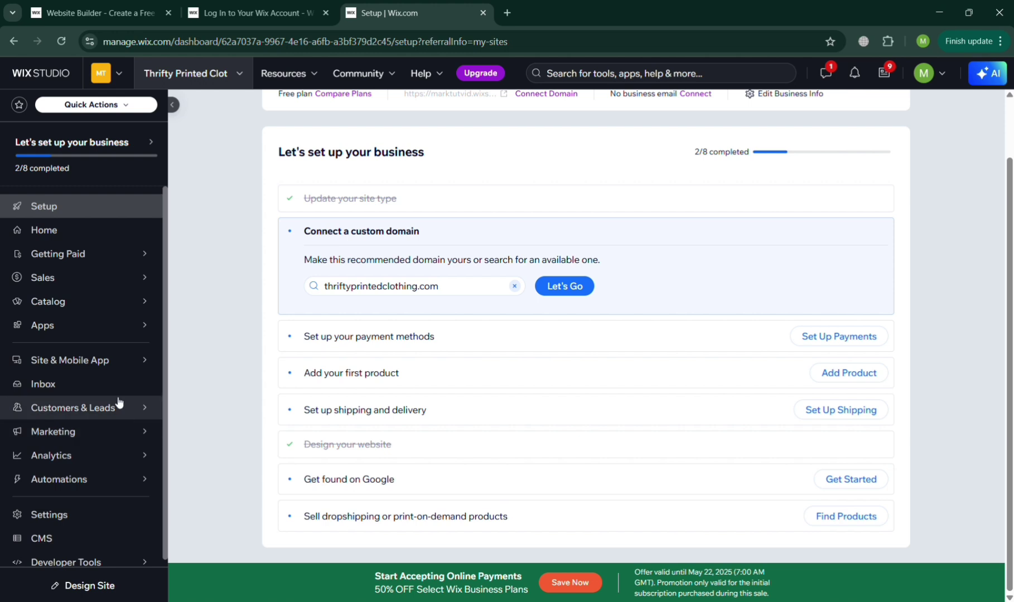
{"action": "left_click", "coordinate": [91, 357]}
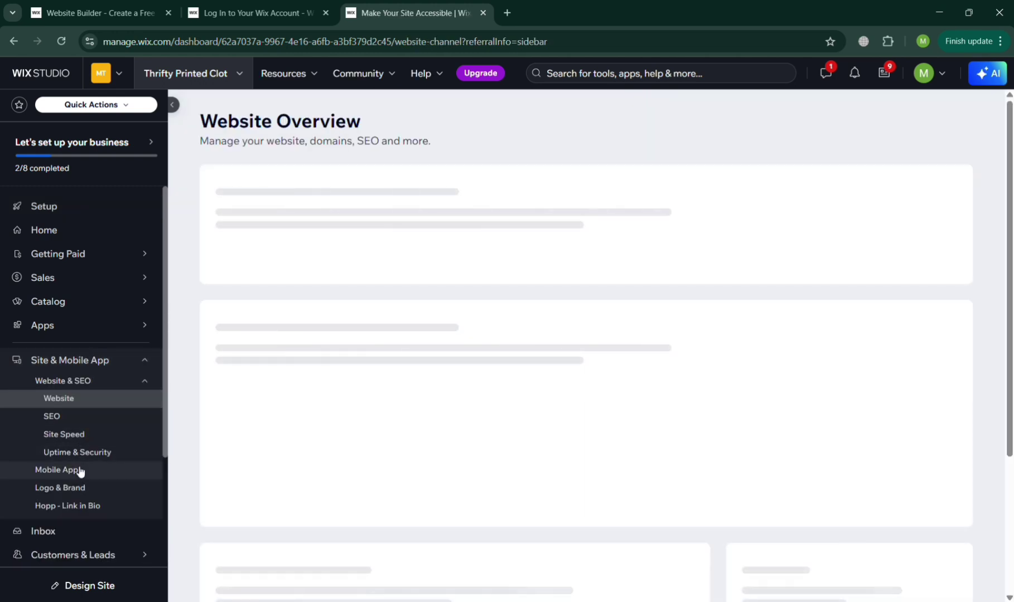
{"action": "left_click", "coordinate": [79, 470]}
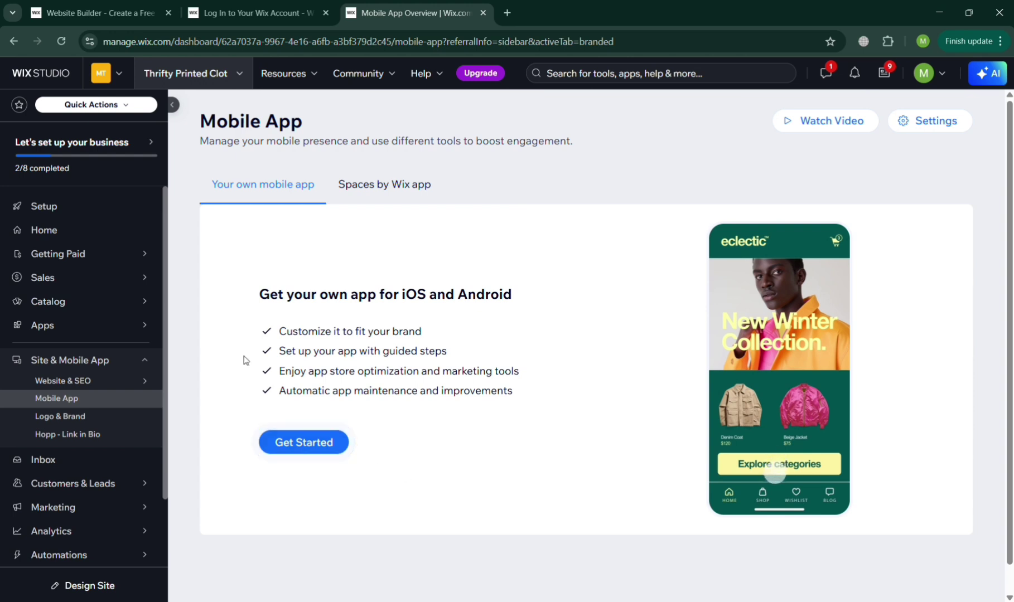
Review the Spaces by Wix app option, then return to the option for your own mobile app.
{"action": "left_click", "coordinate": [402, 187]}
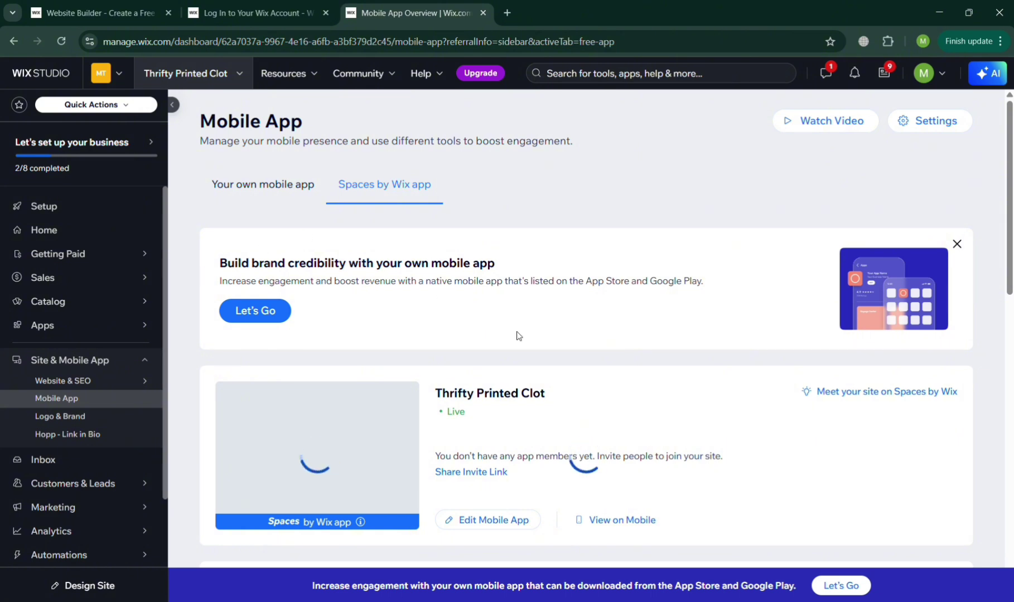
{"action": "scroll", "coordinate": [517, 335], "scroll_direction": "down", "scroll_amount": 1}
{"action": "scroll", "coordinate": [502, 318], "scroll_direction": "down", "scroll_amount": 2}
{"action": "scroll", "coordinate": [464, 301], "scroll_direction": "up", "scroll_amount": 3}
{"action": "left_click", "coordinate": [302, 188]}
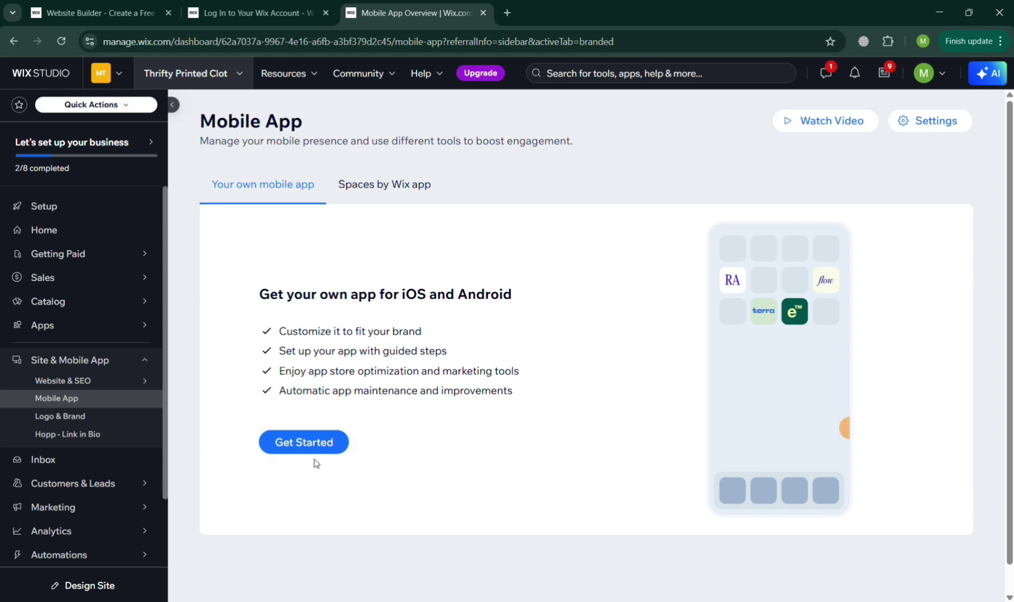
Start setting up your own mobile app and set its name to "GX Thrifty Print".
{"action": "left_click", "coordinate": [325, 449]}
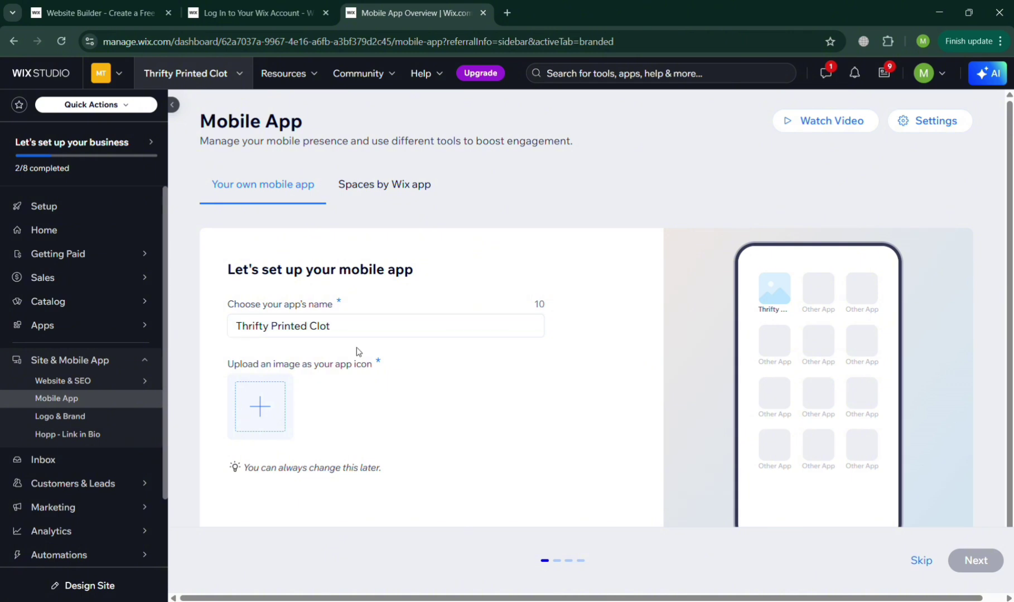
{"action": "left_click", "coordinate": [362, 334]}
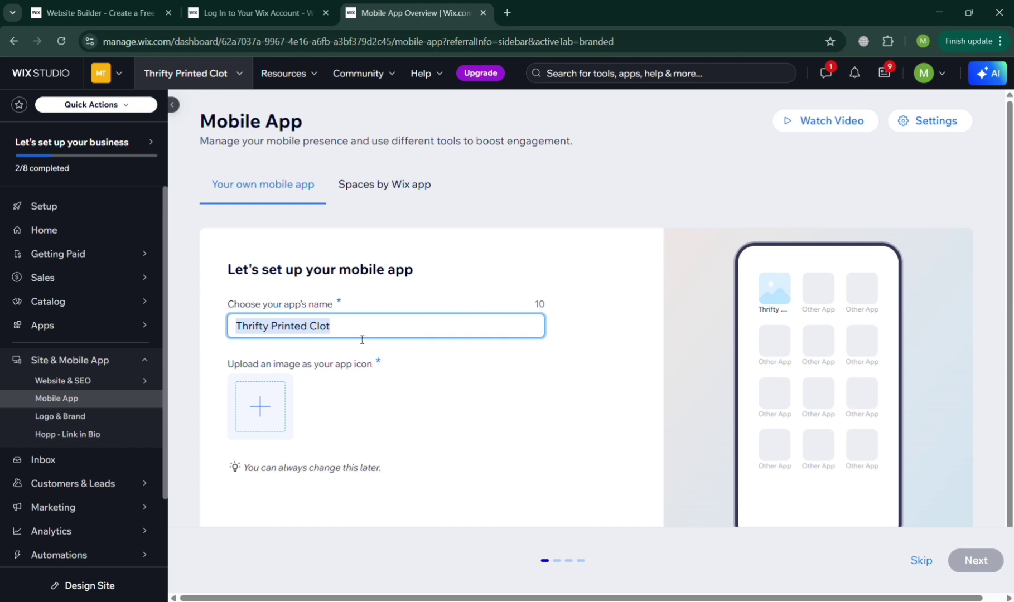
{"action": "type", "text": "Th"}
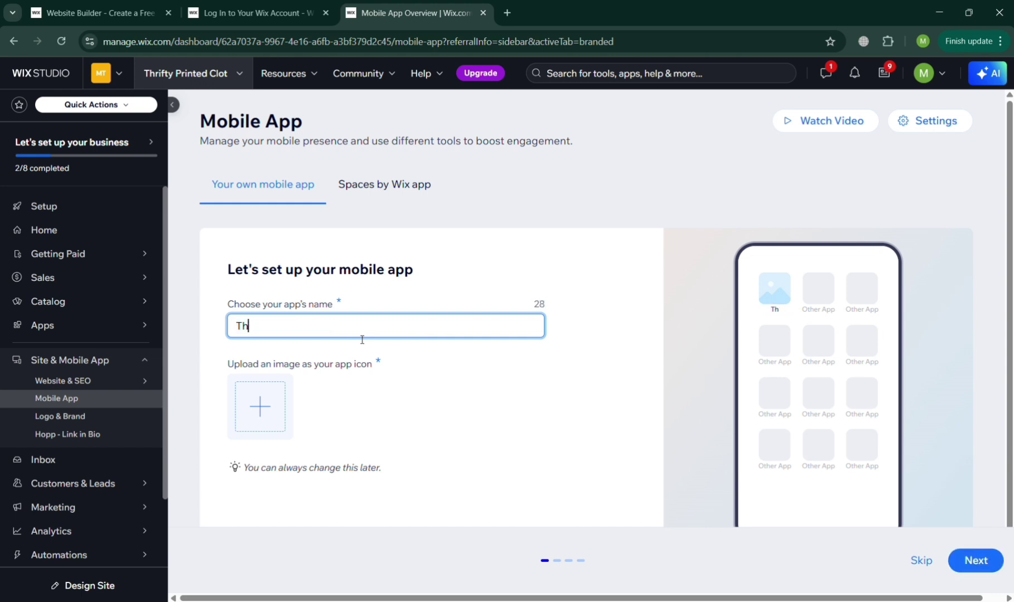
{"action": "type", "text": "rifty Print"}
{"action": "key", "text": "Home"}
{"action": "type", "text": "GX"}
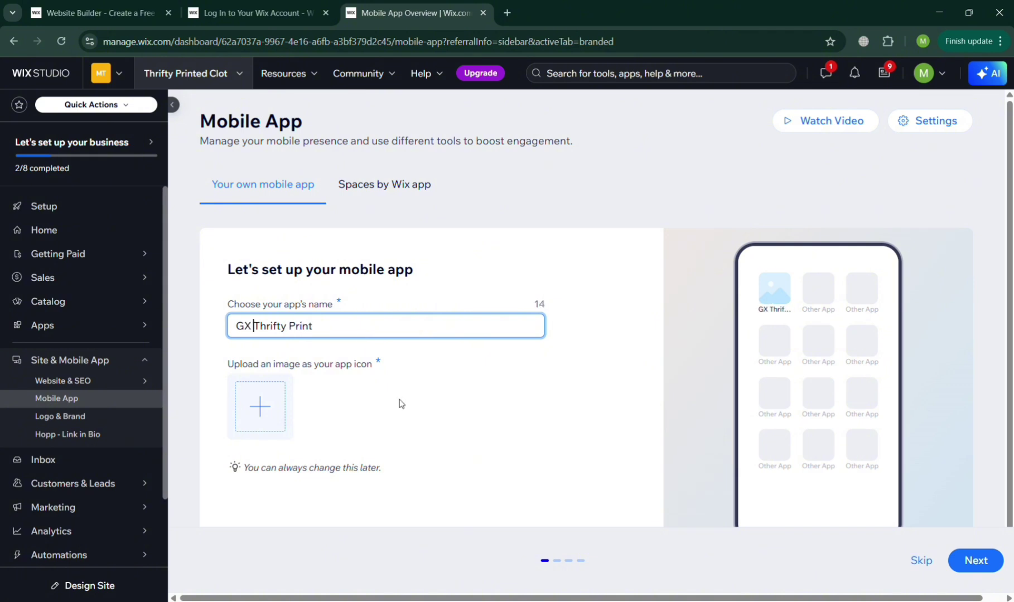
Open the image chooser for the app icon and examine the media upload sources, including importing a file from a URL.
{"action": "left_click", "coordinate": [242, 394]}
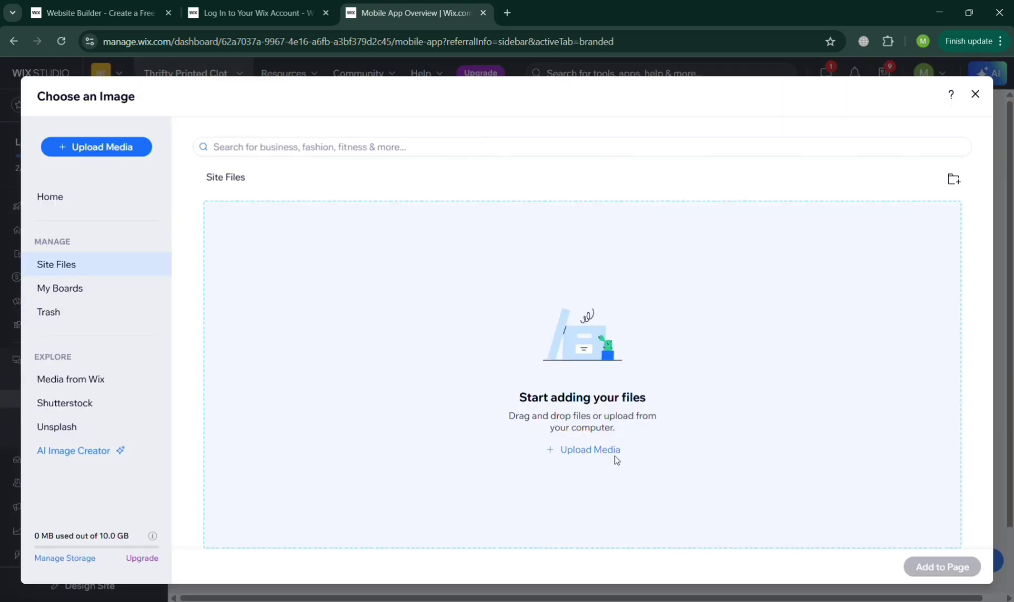
{"action": "left_click", "coordinate": [616, 456]}
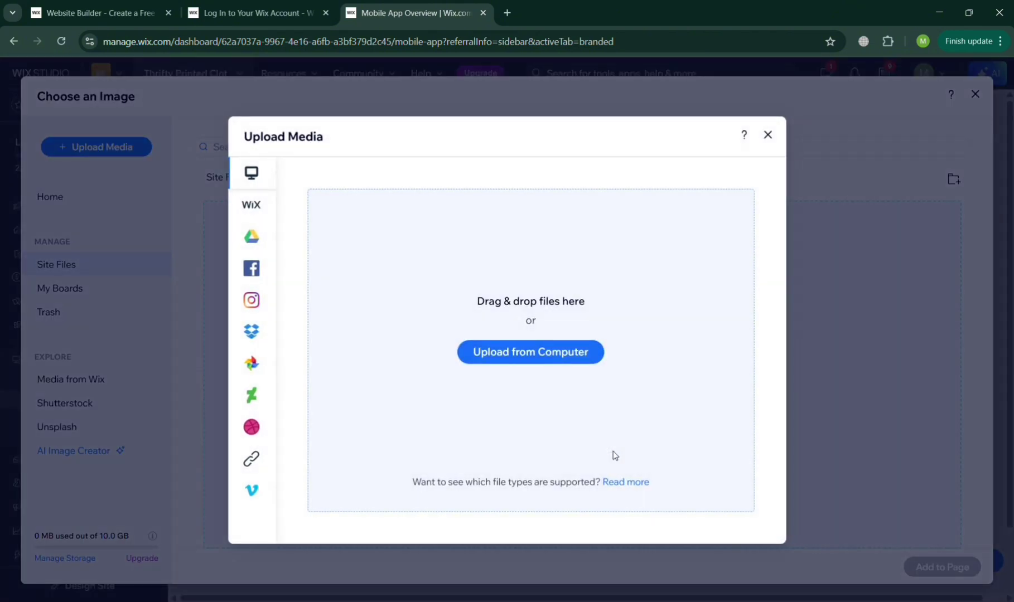
{"action": "left_click", "coordinate": [266, 458]}
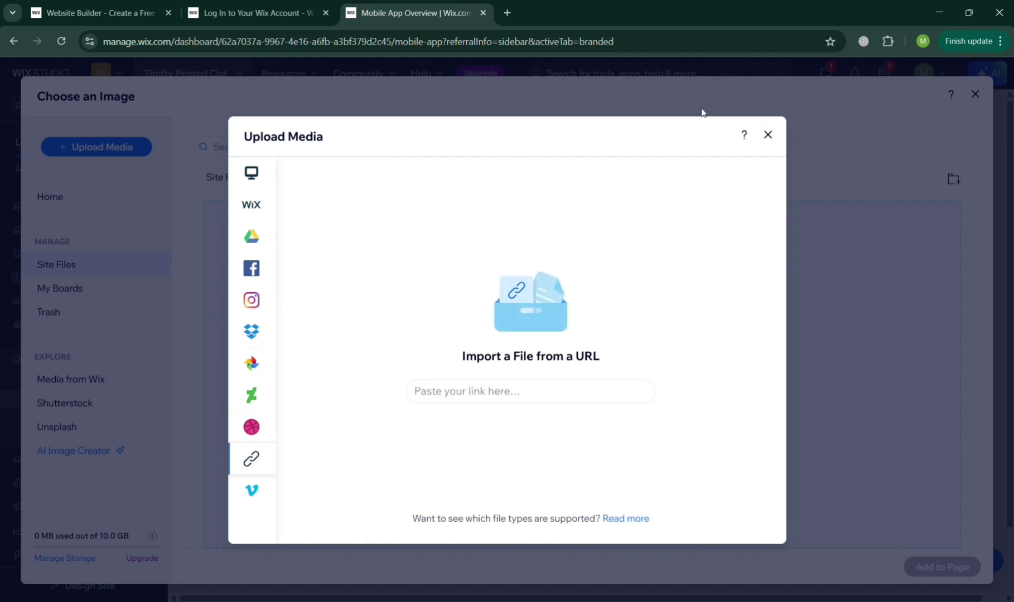
{"action": "left_click", "coordinate": [768, 136]}
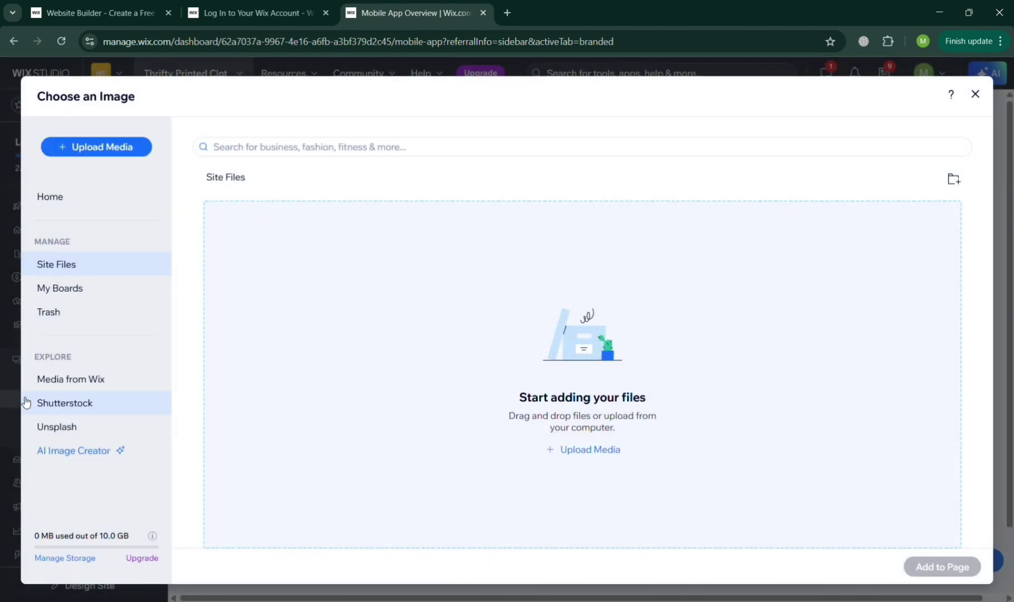
Look through the Media from Wix, My Boards and Shutterstock sources for a possible app icon image.
{"action": "left_click", "coordinate": [50, 374]}
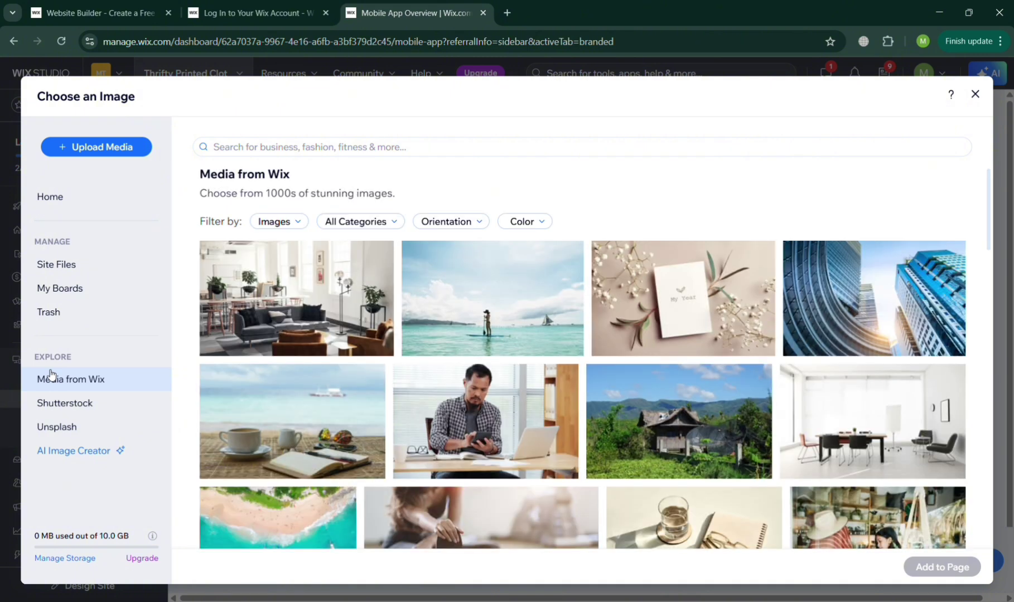
{"action": "left_click", "coordinate": [86, 294]}
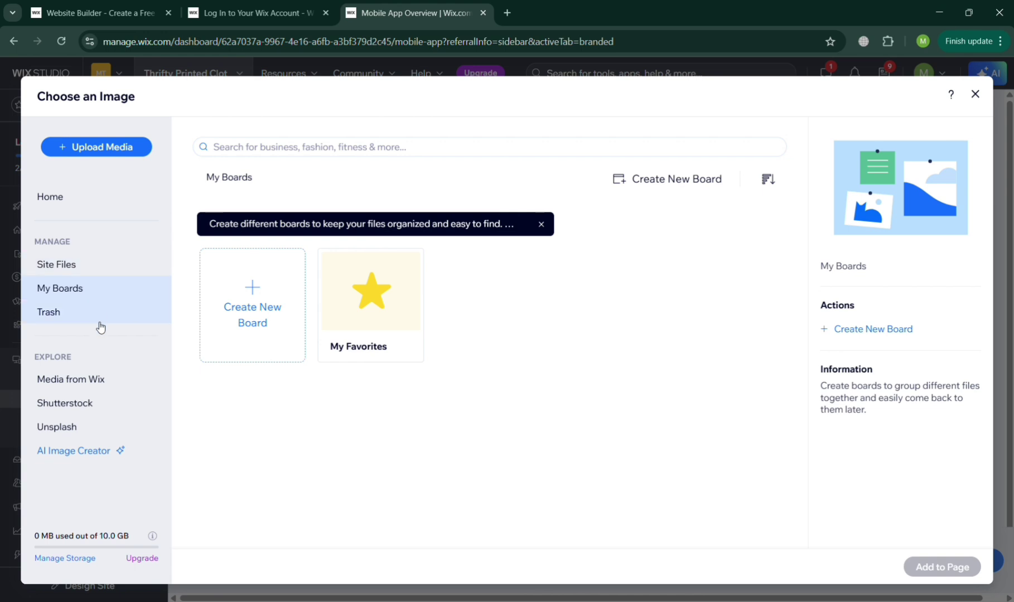
{"action": "left_click", "coordinate": [110, 380]}
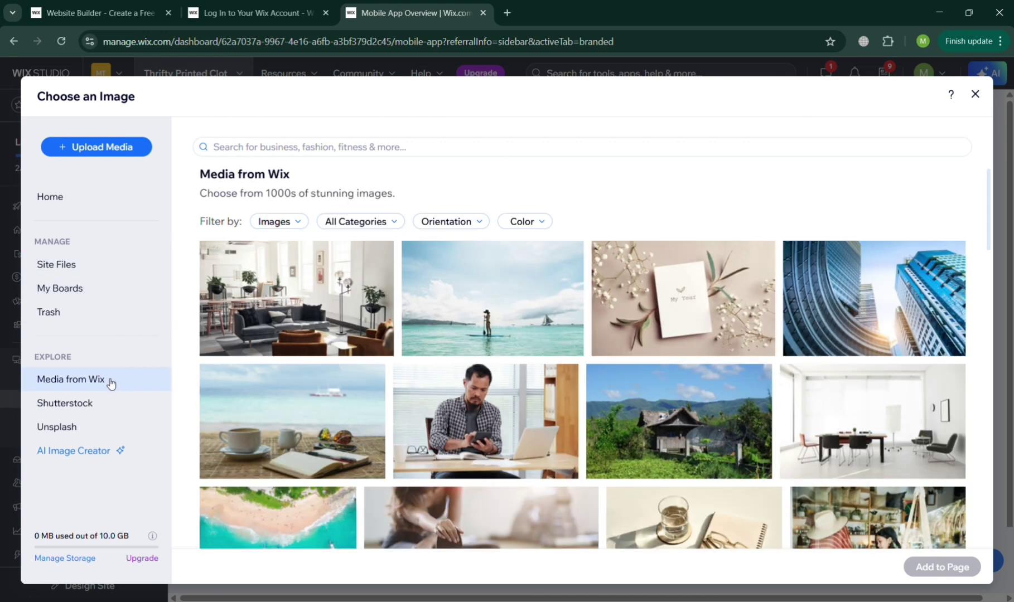
{"action": "left_click", "coordinate": [116, 412]}
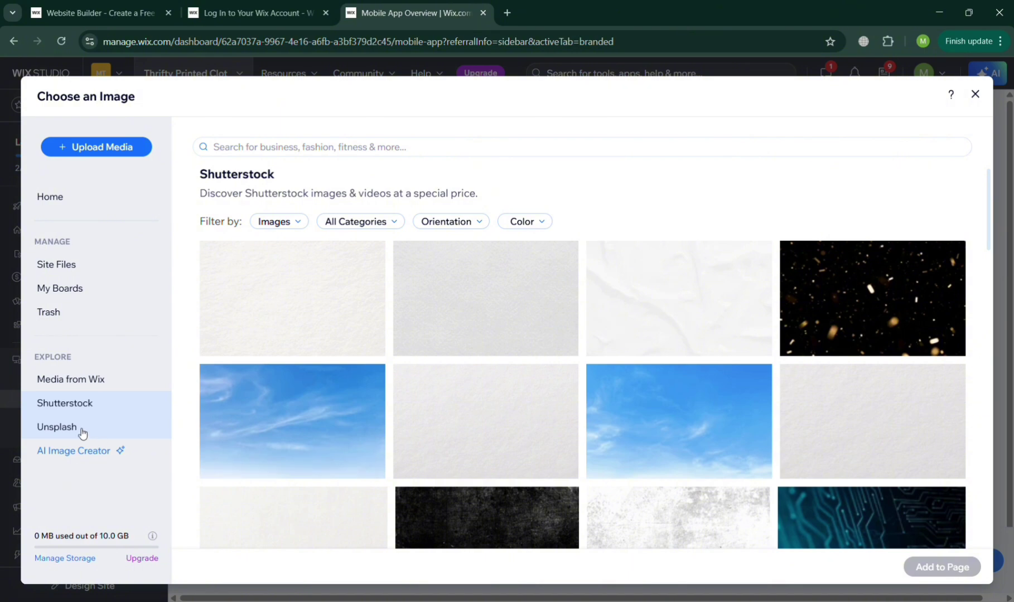
Set the app icon to the Unsplash photo of a man in a maroon shirt in a blue-lit room, and continue to the theme choice.
{"action": "left_click", "coordinate": [82, 433]}
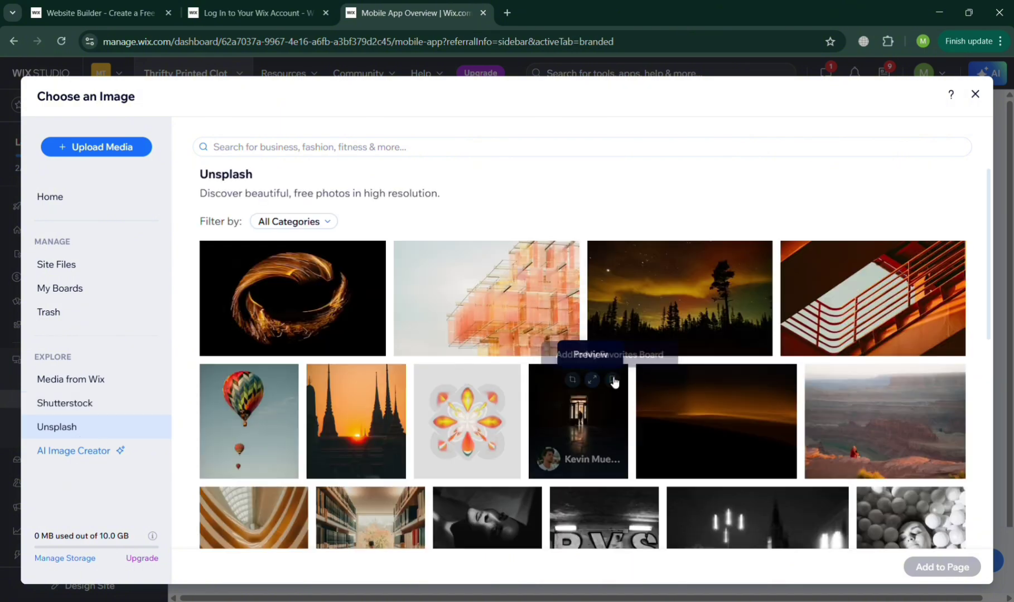
{"action": "scroll", "coordinate": [614, 383], "scroll_direction": "down", "scroll_amount": 4}
{"action": "scroll", "coordinate": [614, 382], "scroll_direction": "up", "scroll_amount": 4}
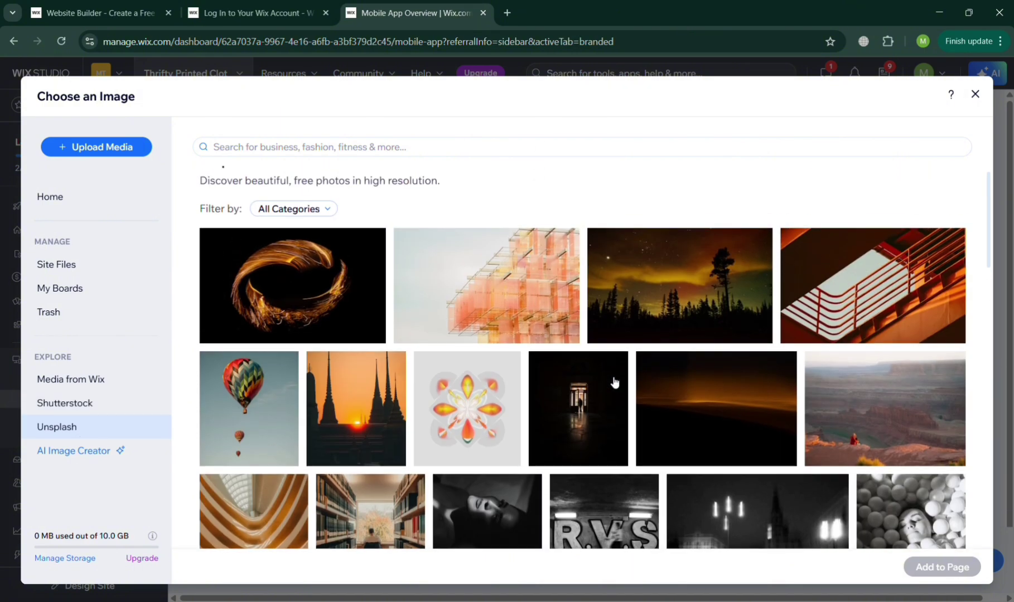
{"action": "scroll", "coordinate": [614, 382], "scroll_direction": "down", "scroll_amount": 6}
{"action": "scroll", "coordinate": [614, 382], "scroll_direction": "down", "scroll_amount": 3}
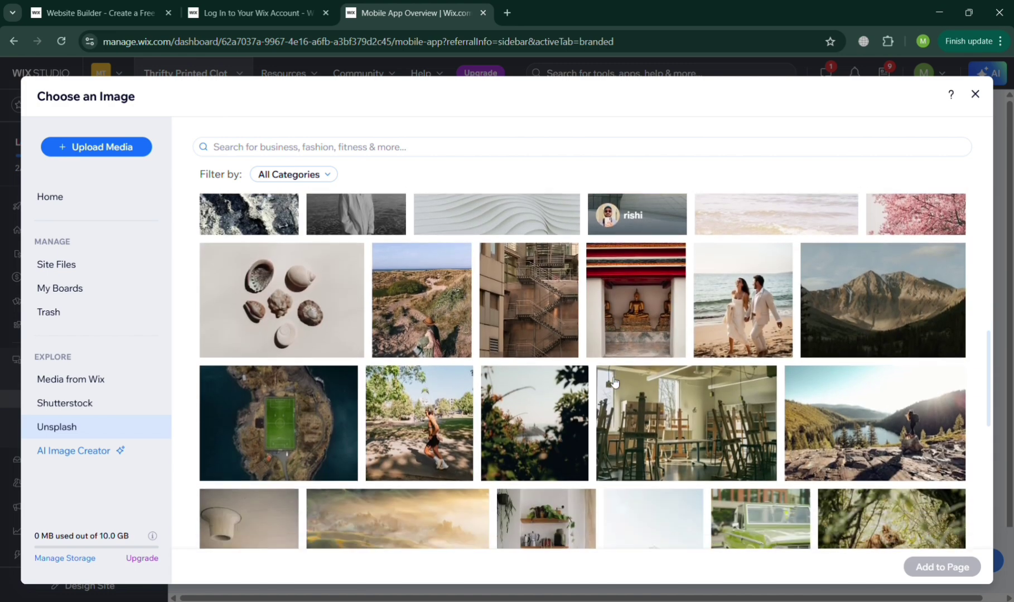
{"action": "scroll", "coordinate": [614, 382], "scroll_direction": "down", "scroll_amount": 8}
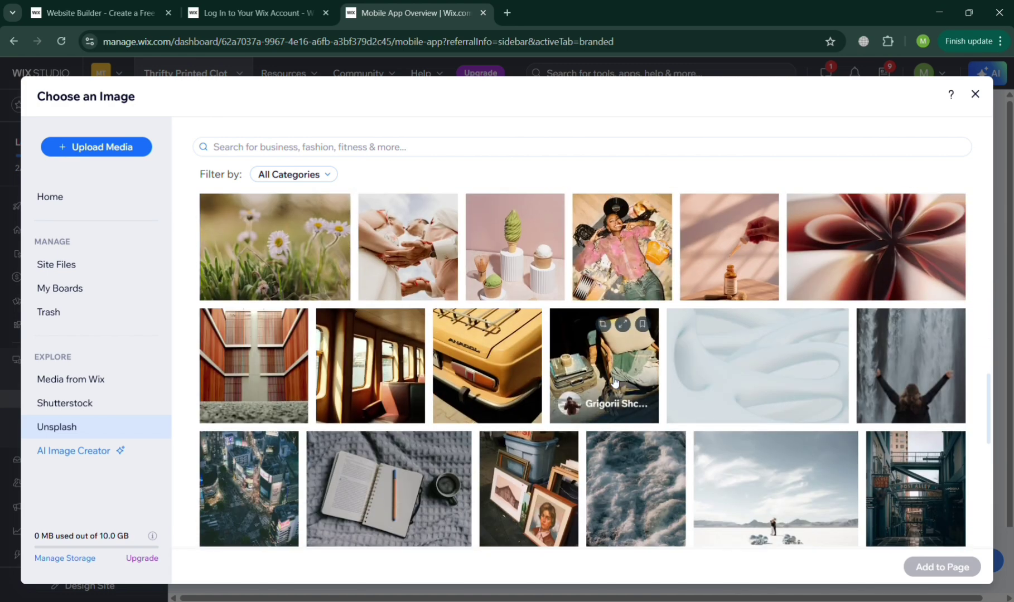
{"action": "scroll", "coordinate": [614, 382], "scroll_direction": "down", "scroll_amount": 6}
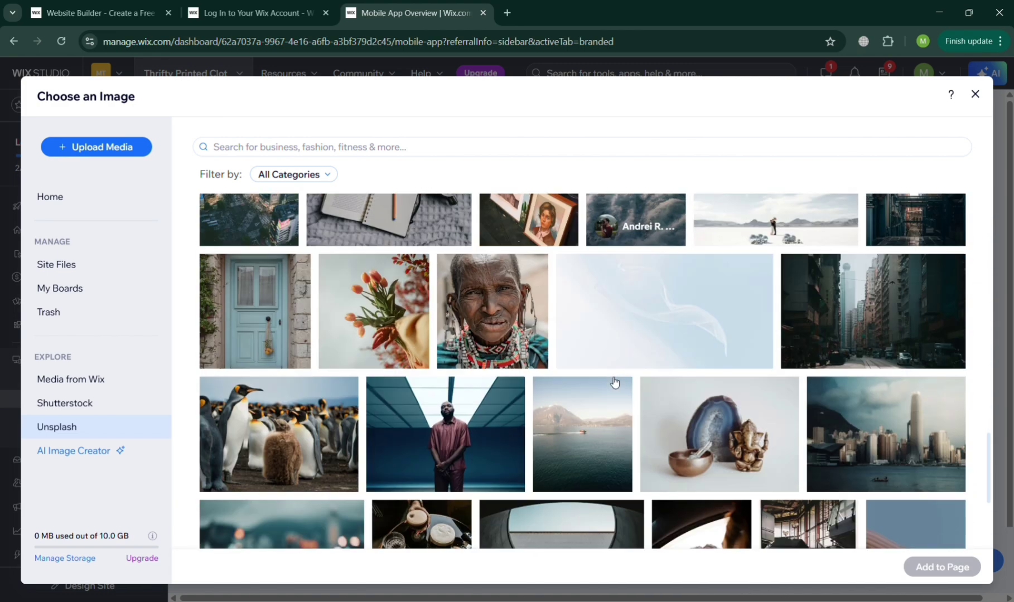
{"action": "scroll", "coordinate": [614, 382], "scroll_direction": "down", "scroll_amount": 5}
{"action": "scroll", "coordinate": [502, 351], "scroll_direction": "up", "scroll_amount": 3}
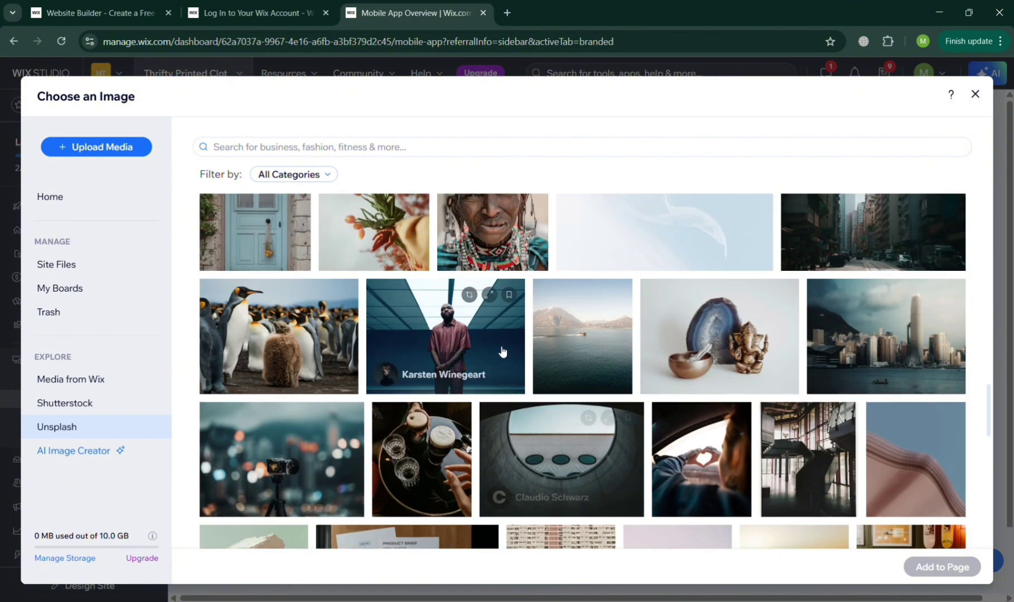
{"action": "left_click", "coordinate": [467, 331]}
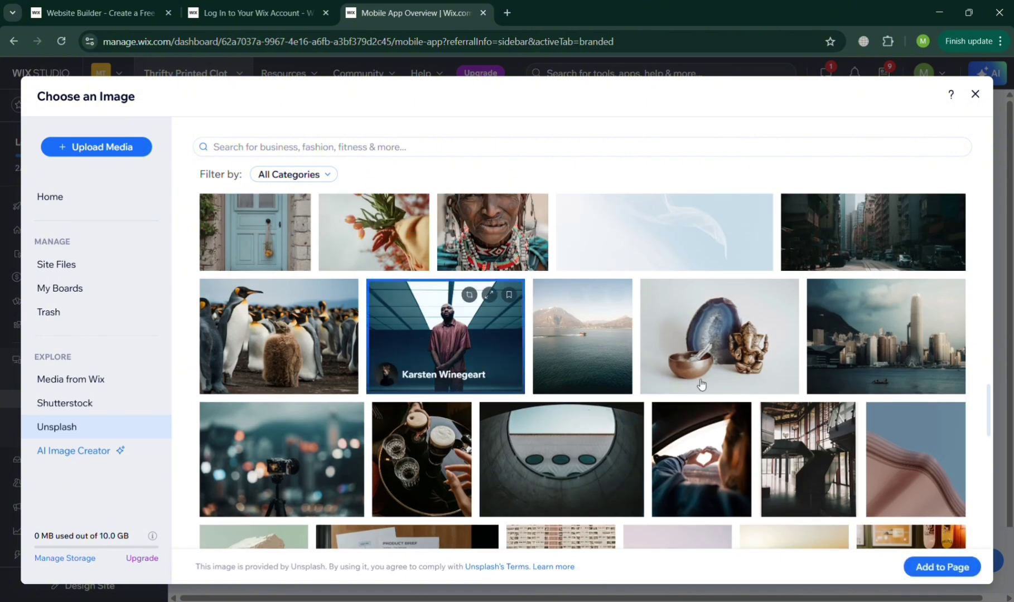
{"action": "left_click", "coordinate": [947, 574]}
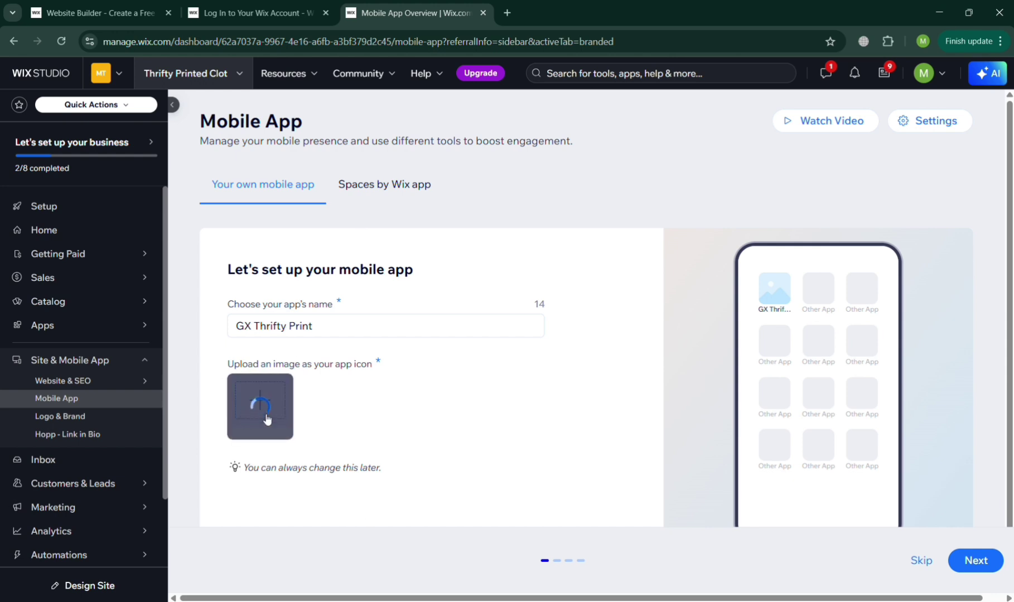
{"action": "left_click", "coordinate": [975, 560]}
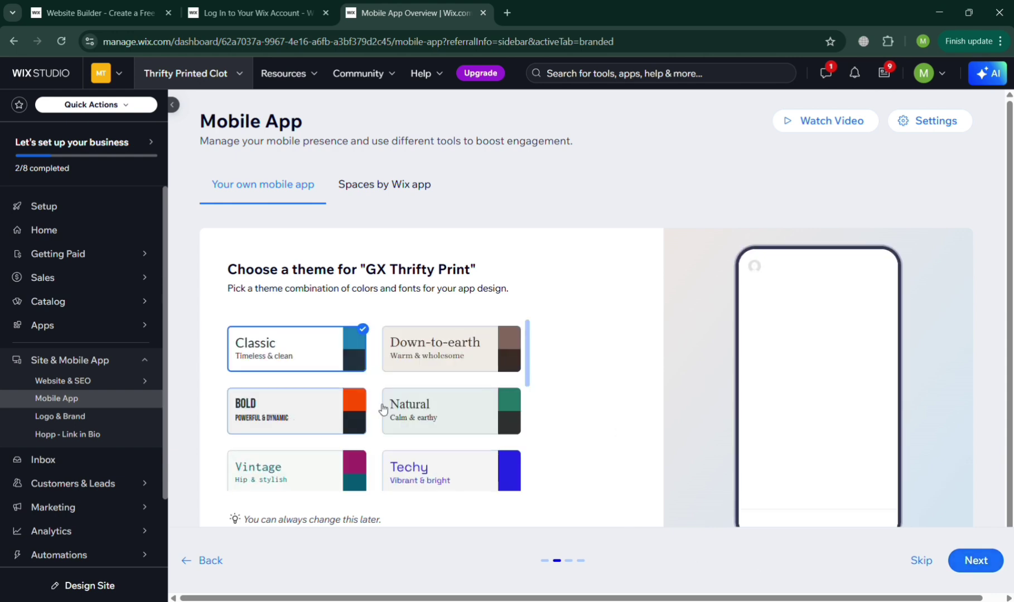
Compare the Down-to-earth, Natural and Techy app themes, settle on Natural, and continue to the navigation layout.
{"action": "left_click", "coordinate": [459, 367]}
{"action": "left_click", "coordinate": [462, 421]}
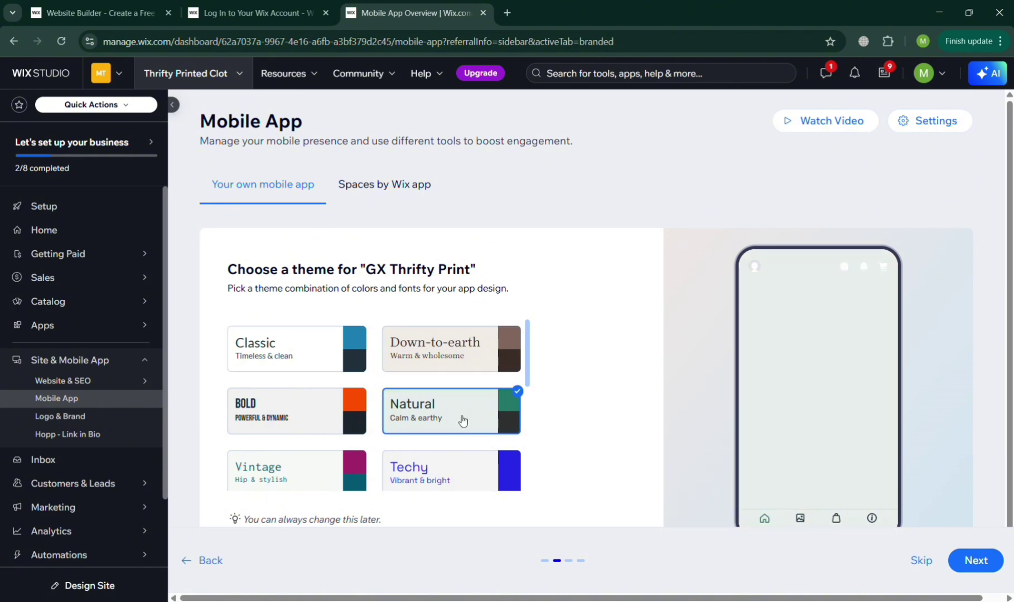
{"action": "scroll", "coordinate": [462, 421], "scroll_direction": "down", "scroll_amount": 2}
{"action": "left_click", "coordinate": [445, 357]}
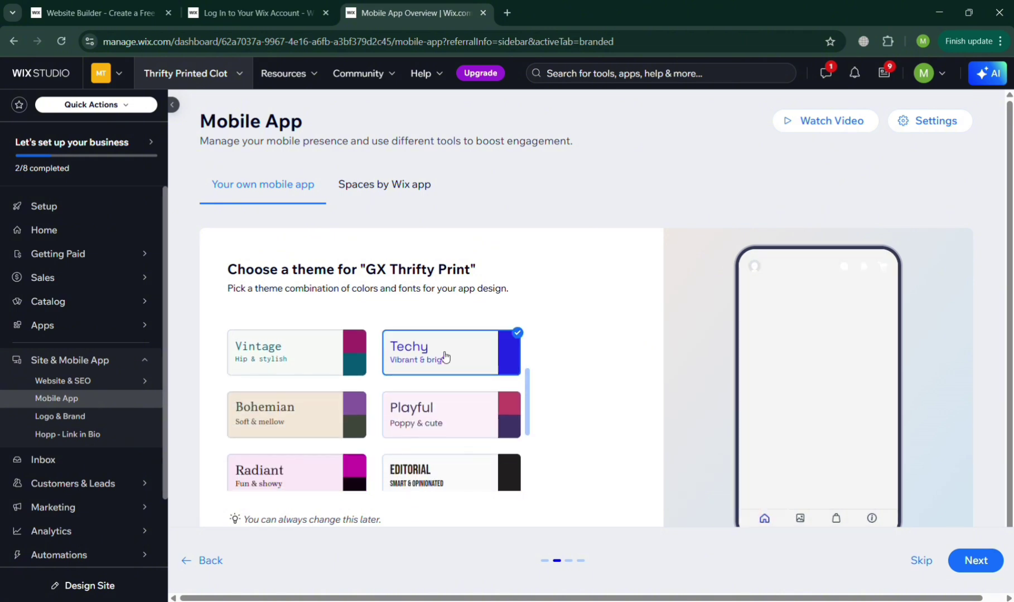
{"action": "scroll", "coordinate": [445, 357], "scroll_direction": "up", "scroll_amount": 2}
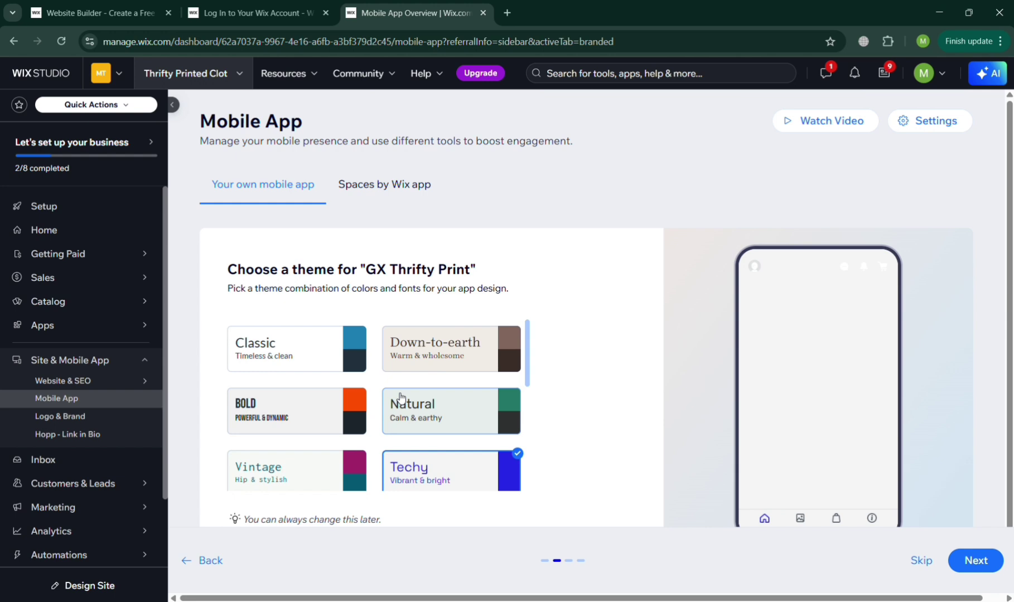
{"action": "left_click", "coordinate": [400, 397]}
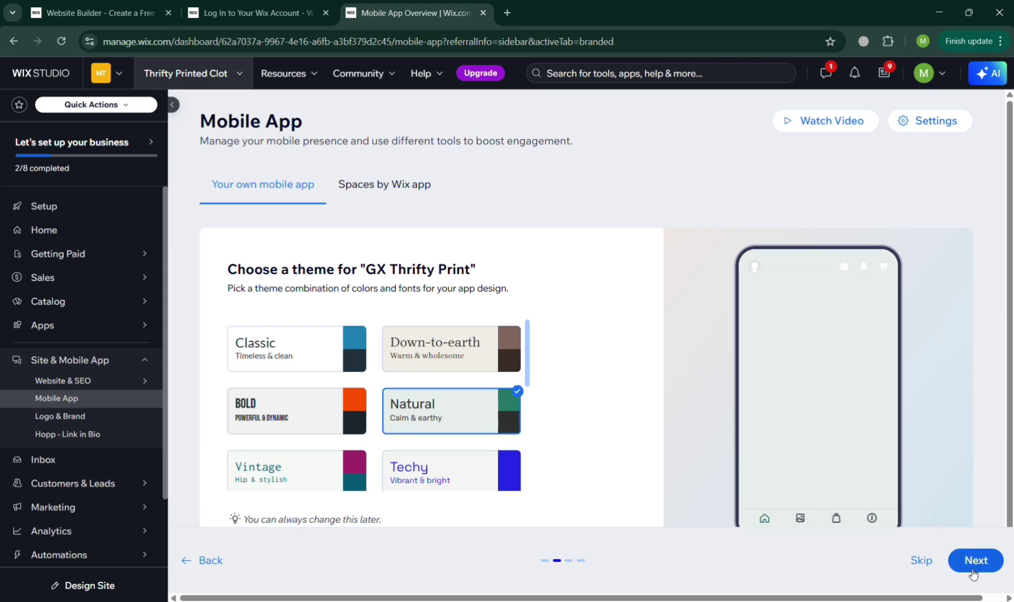
{"action": "left_click", "coordinate": [972, 569]}
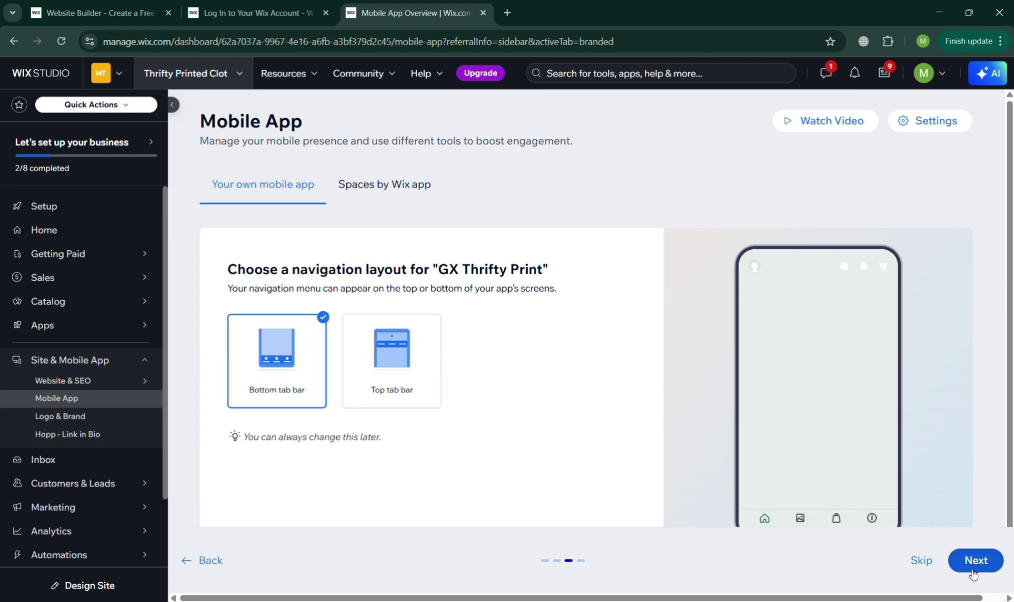
Compare the two navigation layouts, choose the Bottom tab bar, and continue past the QR preview into the app editor.
{"action": "left_click", "coordinate": [394, 366]}
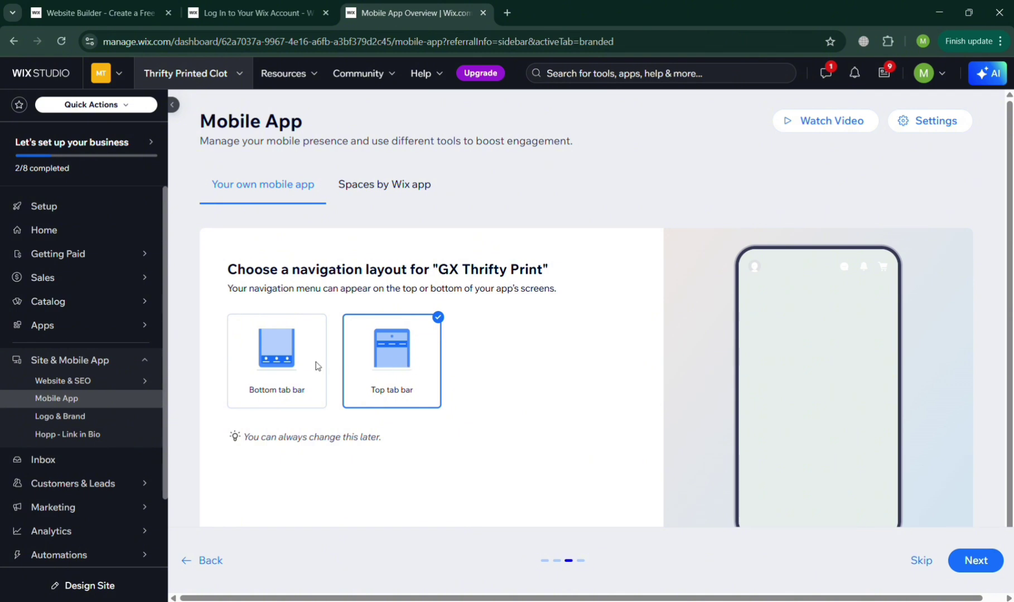
{"action": "left_click", "coordinate": [276, 363]}
{"action": "scroll", "coordinate": [916, 341], "scroll_direction": "down", "scroll_amount": 1}
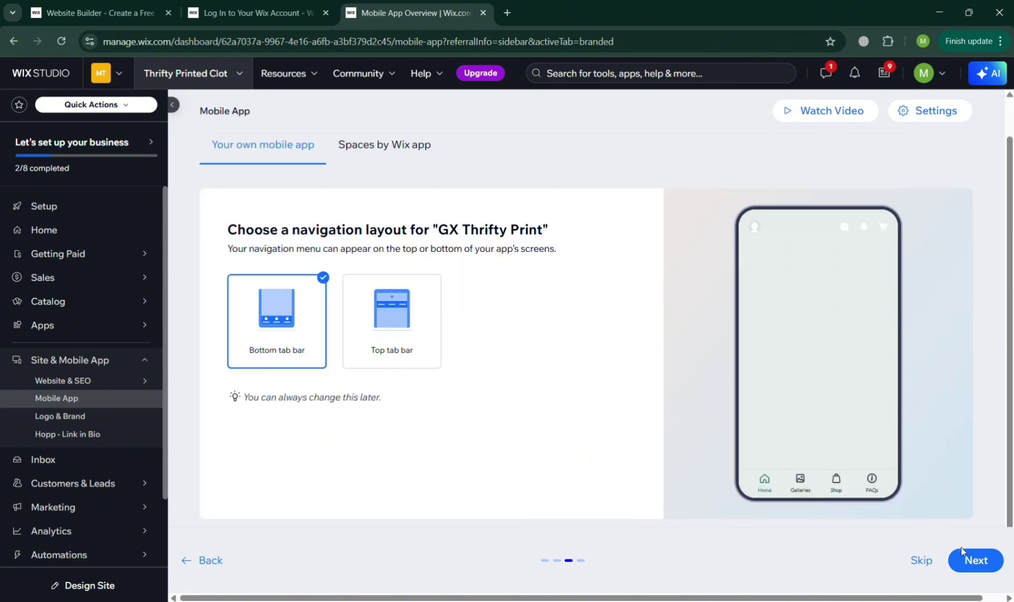
{"action": "left_click", "coordinate": [975, 562]}
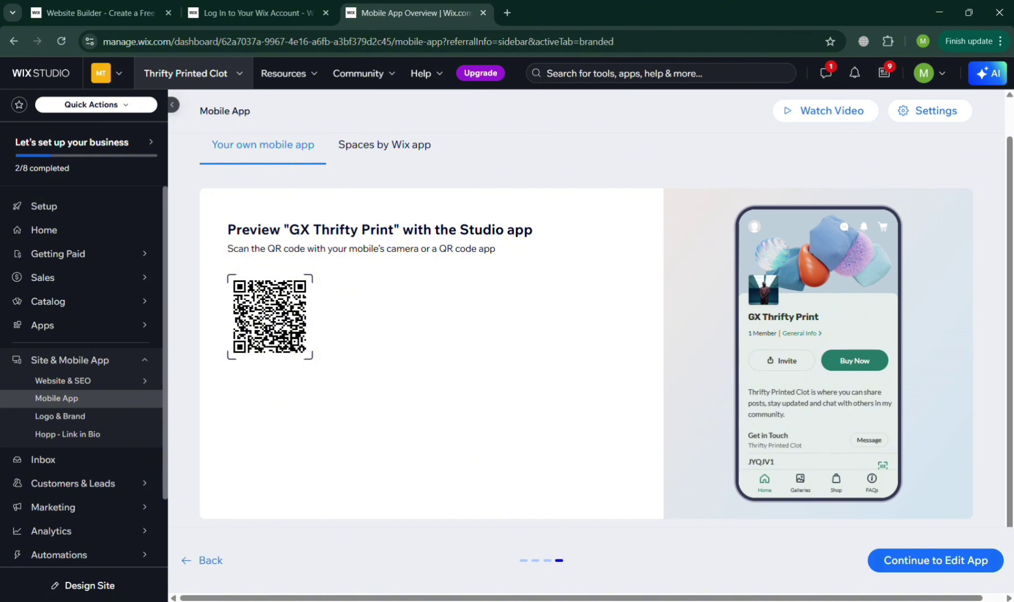
{"action": "left_click", "coordinate": [986, 571]}
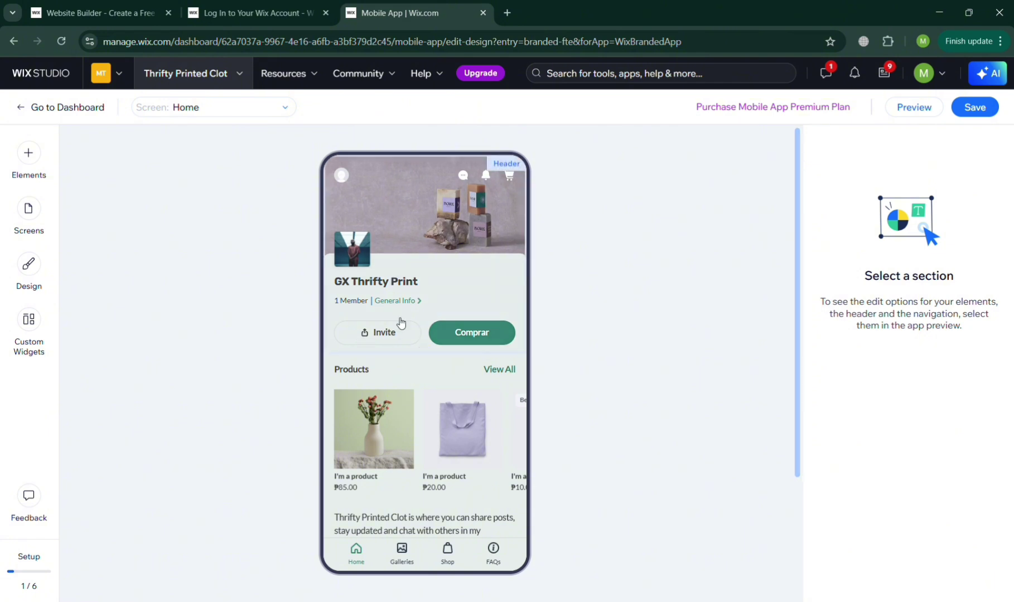
Open the home screen header for editing, try the Minimal type, and set it back to Detailed.
{"action": "left_click", "coordinate": [485, 297]}
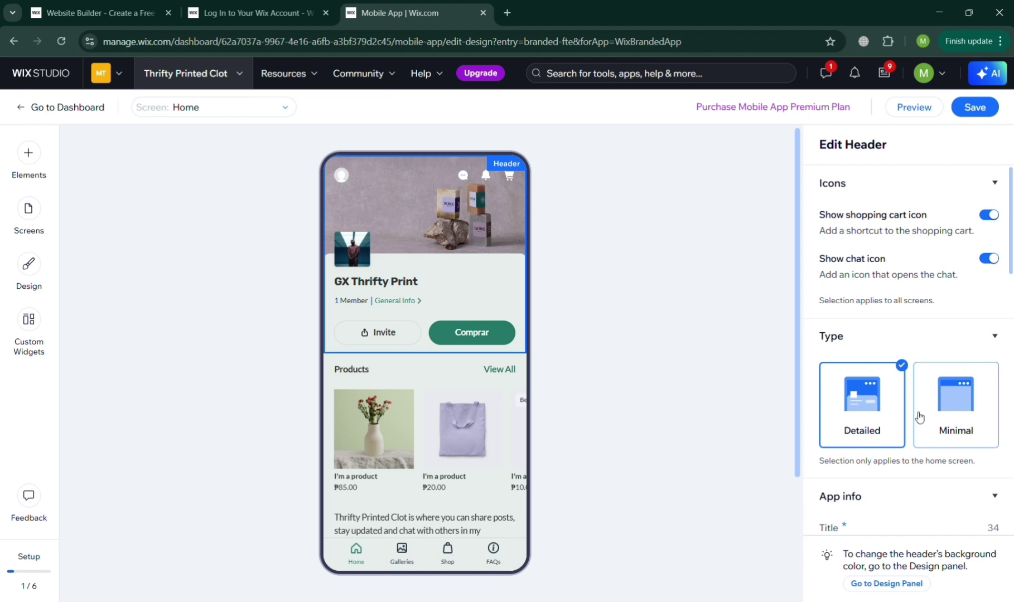
{"action": "left_click", "coordinate": [944, 420]}
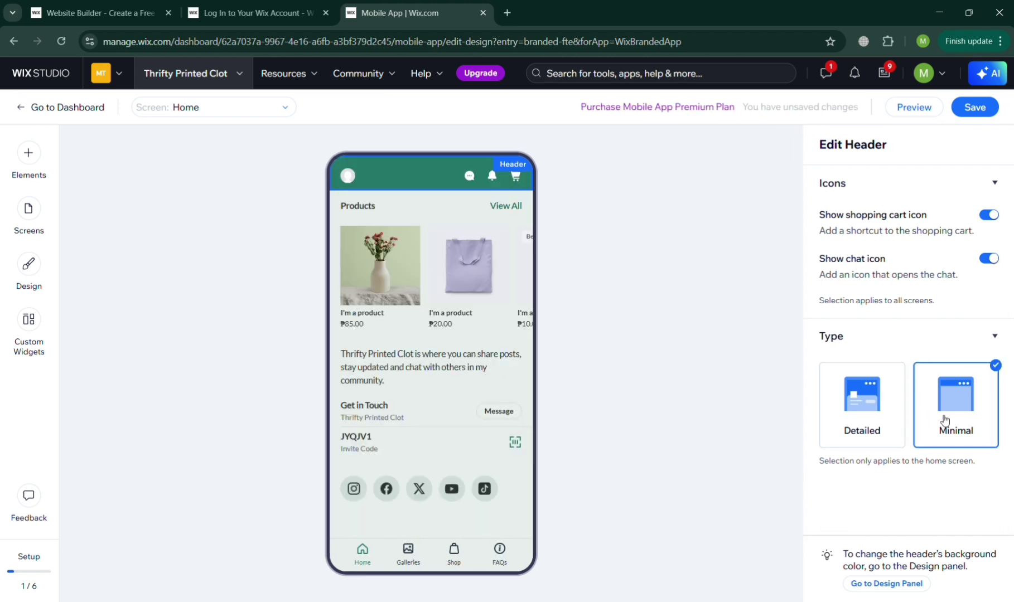
{"action": "left_click", "coordinate": [853, 413]}
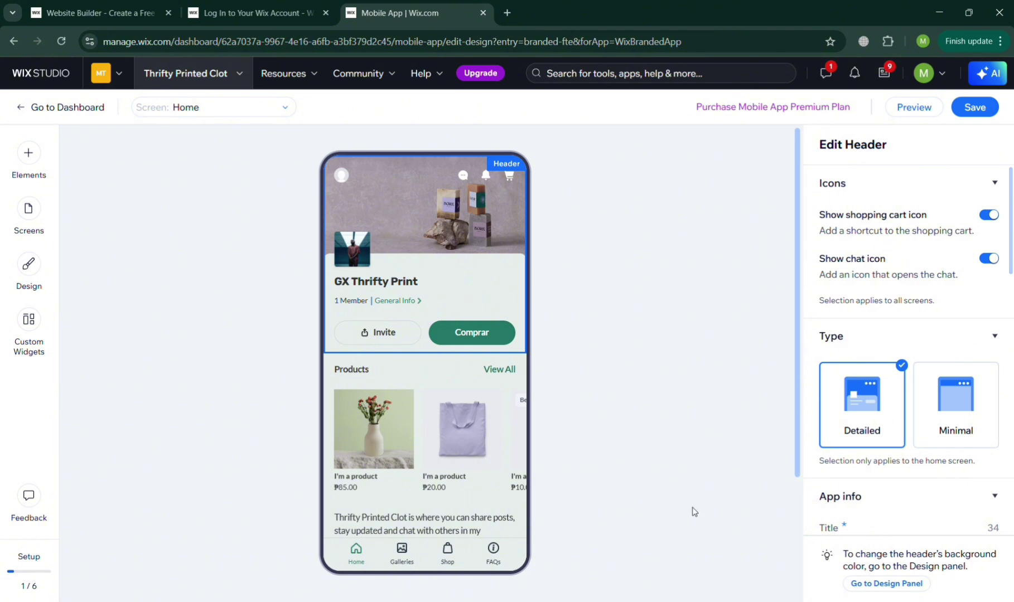
Review the header's app info, members info and action button settings, and open the image chooser for an additional cover photo.
{"action": "scroll", "coordinate": [485, 457], "scroll_direction": "down", "scroll_amount": 2}
{"action": "scroll", "coordinate": [486, 456], "scroll_direction": "up", "scroll_amount": 2}
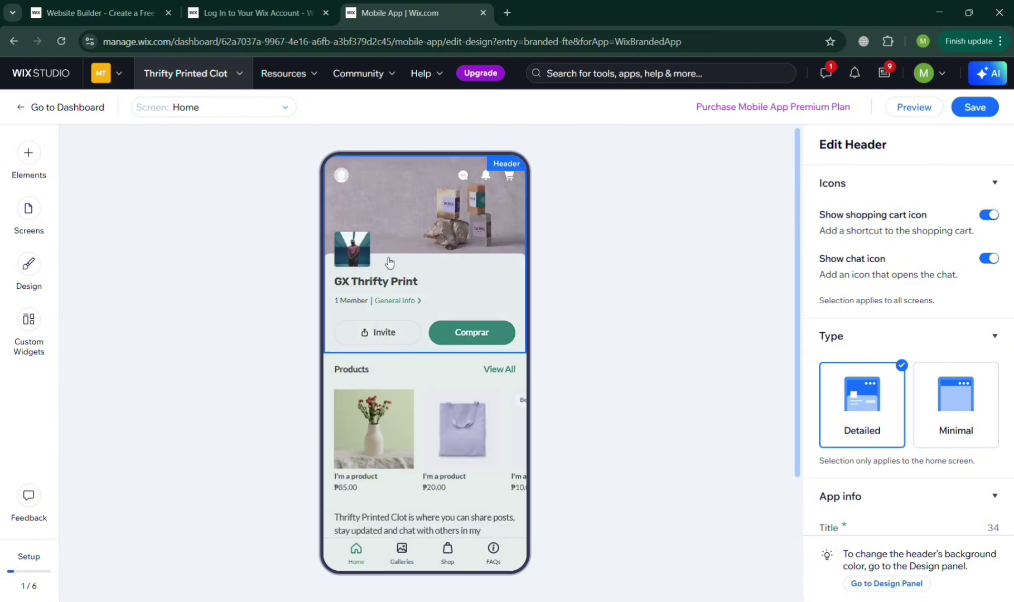
{"action": "scroll", "coordinate": [898, 518], "scroll_direction": "down", "scroll_amount": 4}
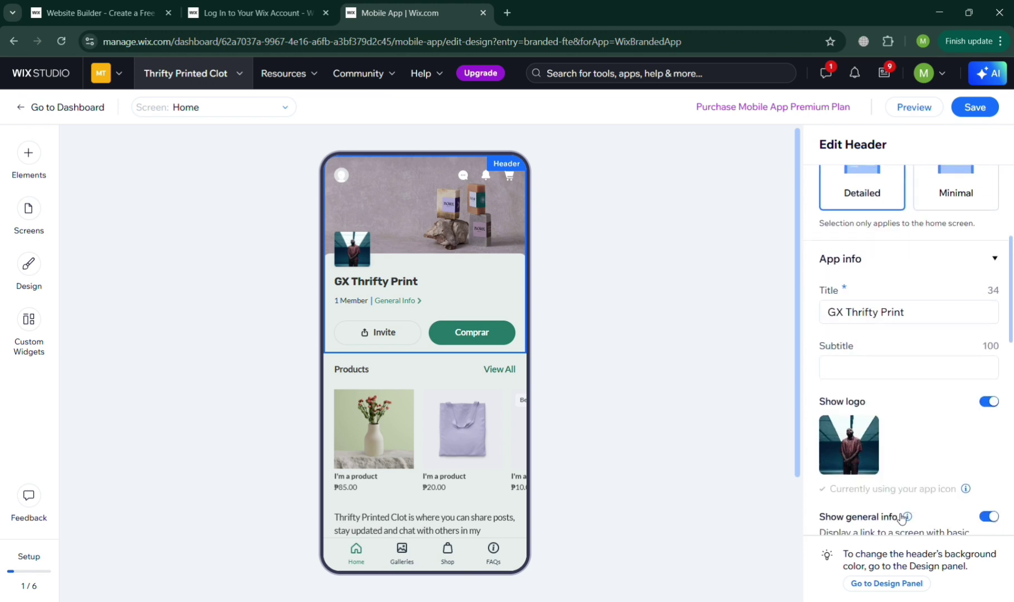
{"action": "scroll", "coordinate": [894, 391], "scroll_direction": "down", "scroll_amount": 3}
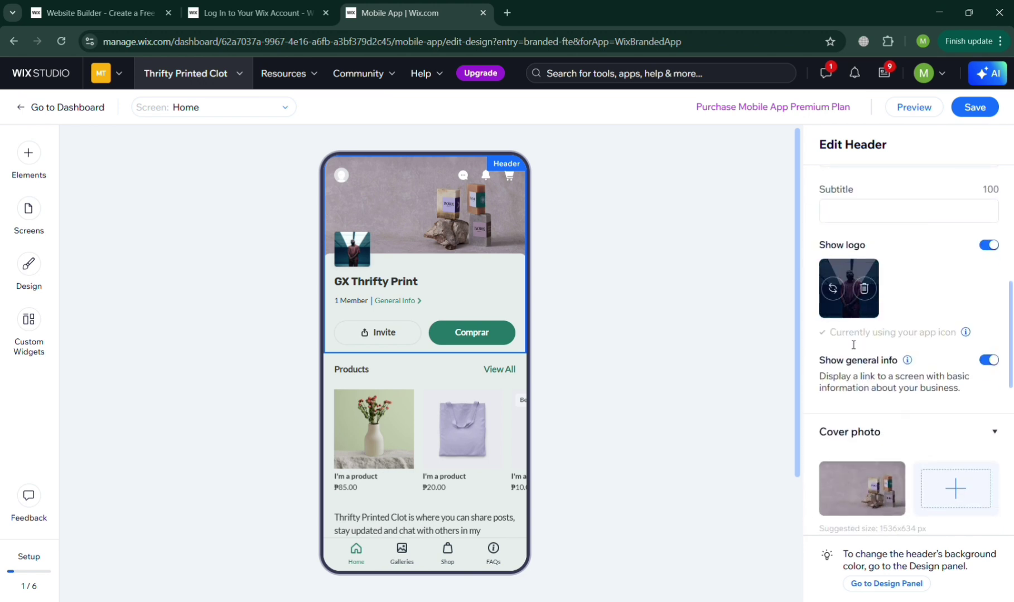
{"action": "scroll", "coordinate": [849, 491], "scroll_direction": "down", "scroll_amount": 7}
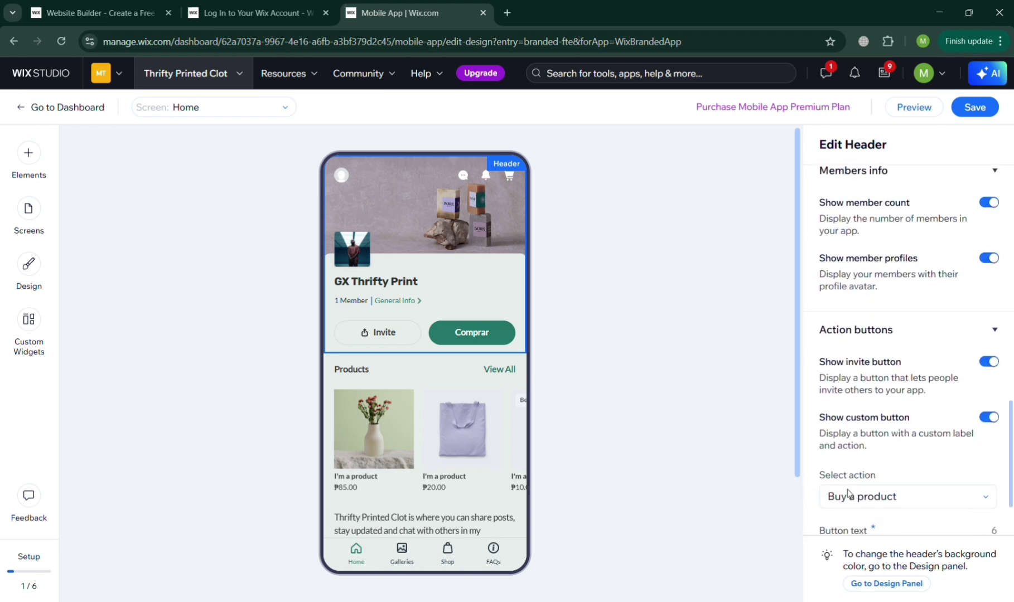
{"action": "scroll", "coordinate": [849, 493], "scroll_direction": "up", "scroll_amount": 4}
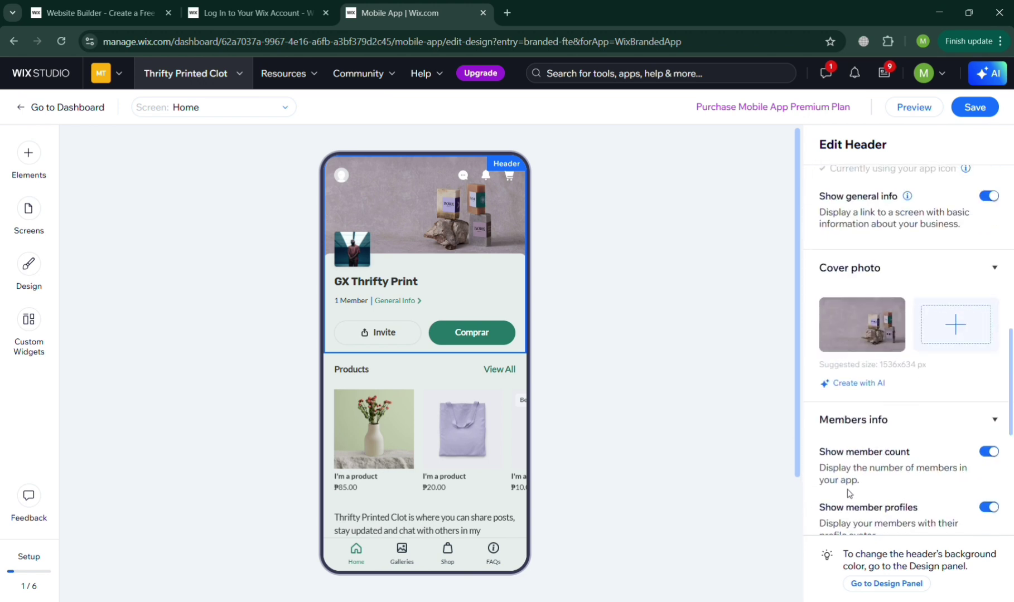
{"action": "left_click", "coordinate": [955, 338]}
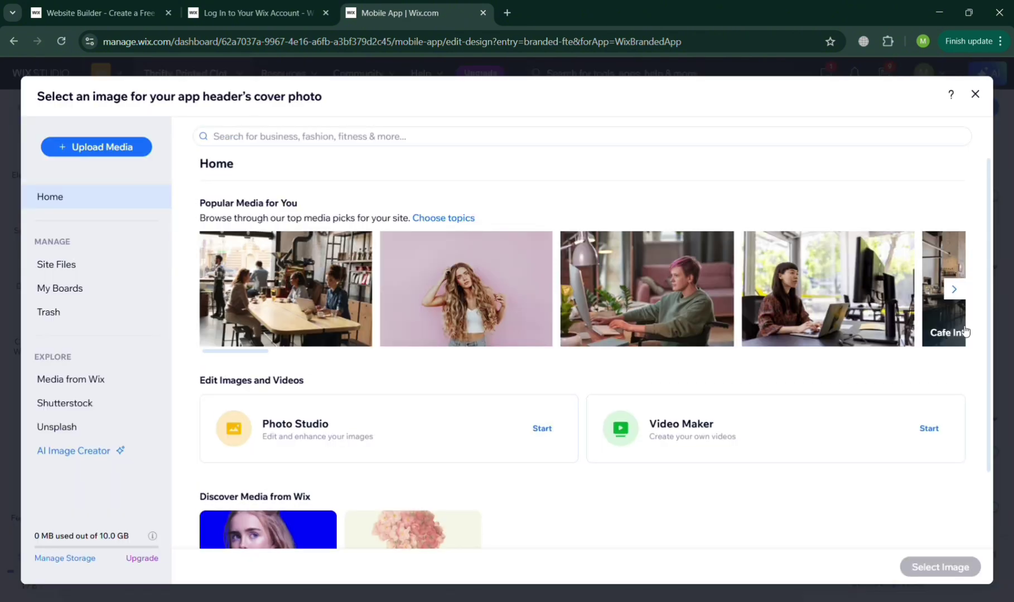
Browse the popular media suggestions and search the media library for "clothing" to find a header cover photo.
{"action": "scroll", "coordinate": [662, 333], "scroll_direction": "right", "scroll_amount": 2}
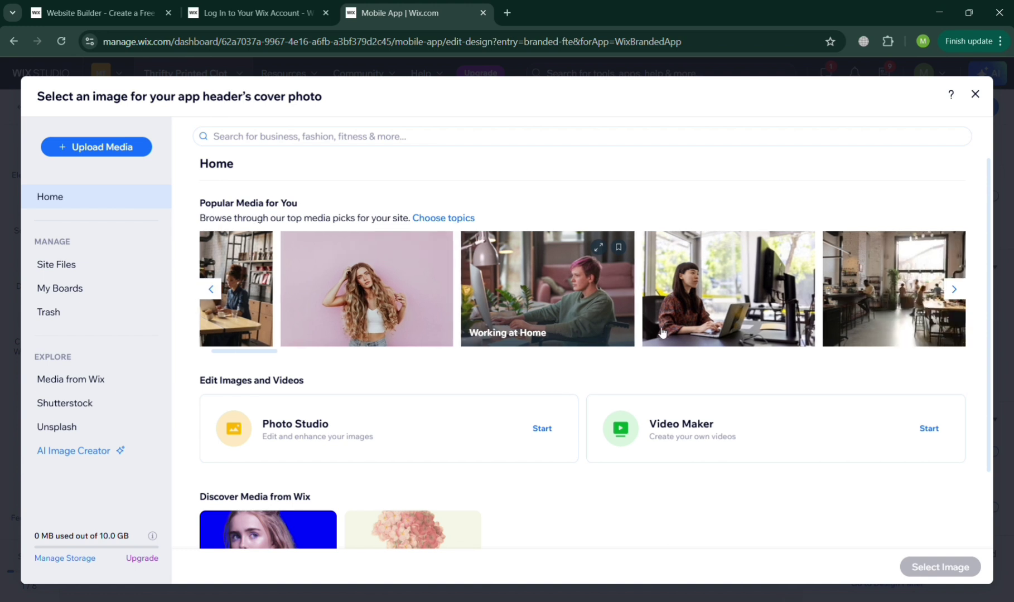
{"action": "scroll", "coordinate": [662, 333], "scroll_direction": "right", "scroll_amount": 10}
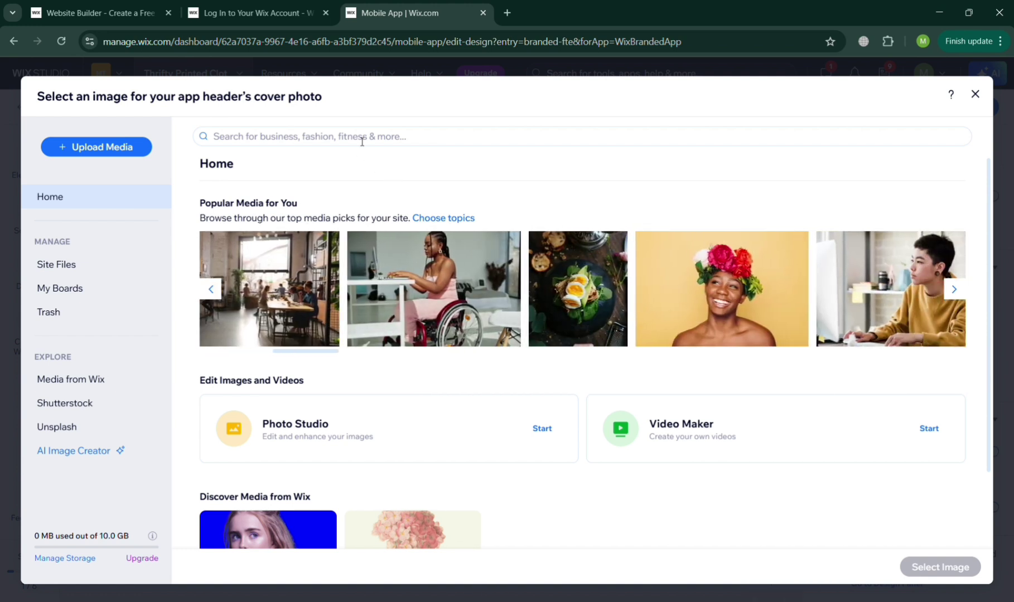
{"action": "left_click", "coordinate": [360, 136]}
{"action": "type", "text": "clothing"}
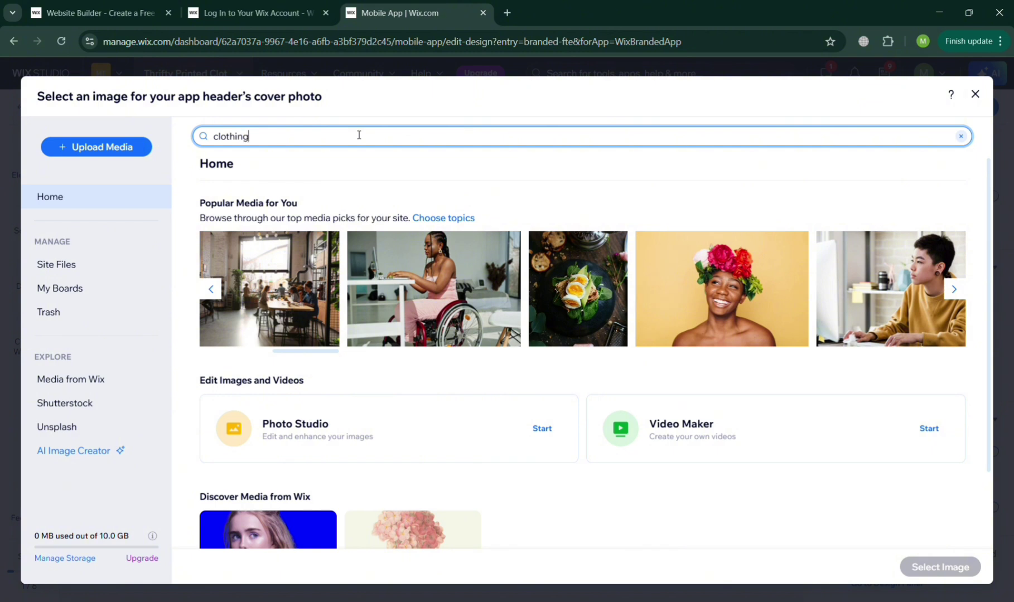
{"action": "key", "text": "Return"}
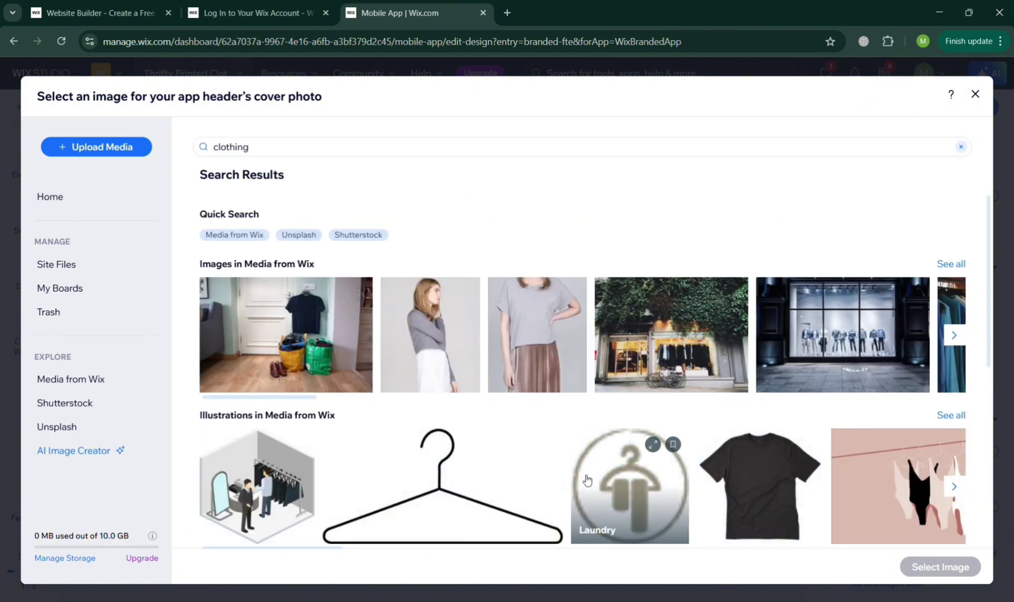
Choose the Unsplash photo of colorful shirts on a clothes rack as the header's additional cover photo.
{"action": "scroll", "coordinate": [586, 480], "scroll_direction": "down", "scroll_amount": 1}
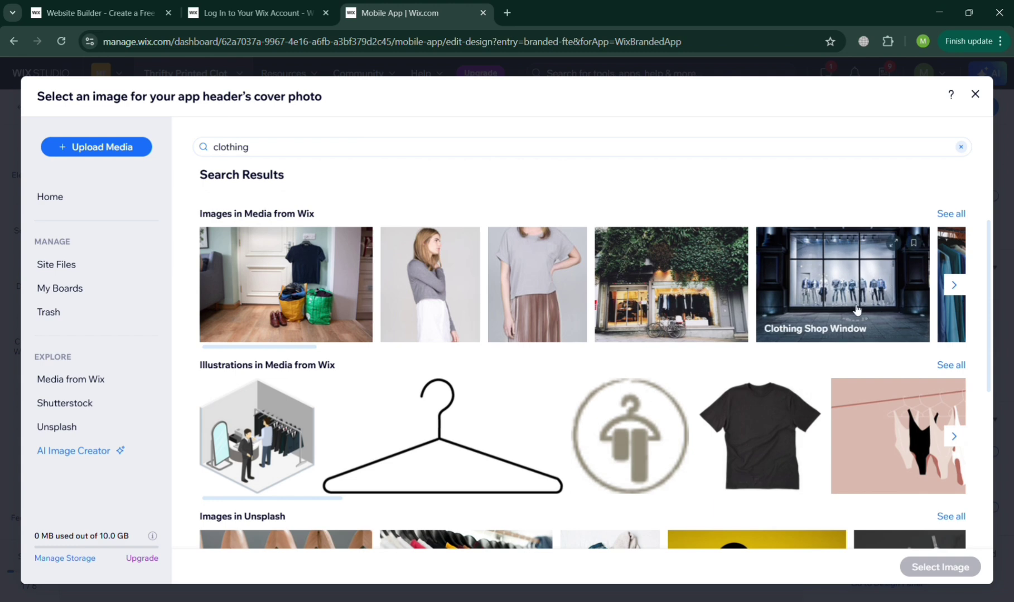
{"action": "scroll", "coordinate": [857, 310], "scroll_direction": "right", "scroll_amount": 1}
{"action": "scroll", "coordinate": [857, 310], "scroll_direction": "right", "scroll_amount": 6}
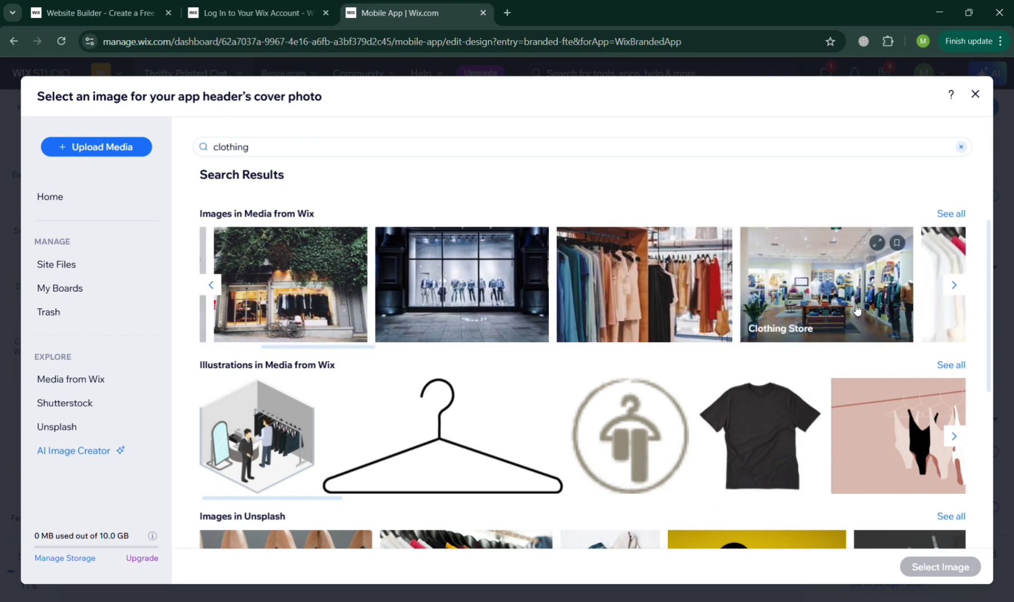
{"action": "left_click", "coordinate": [680, 316]}
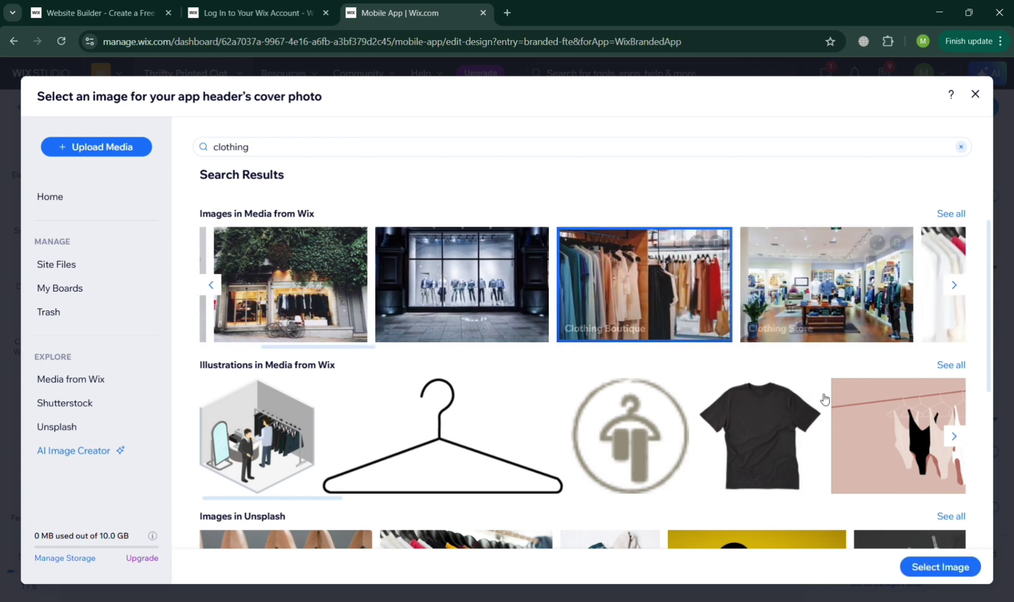
{"action": "scroll", "coordinate": [826, 428], "scroll_direction": "down", "scroll_amount": 5}
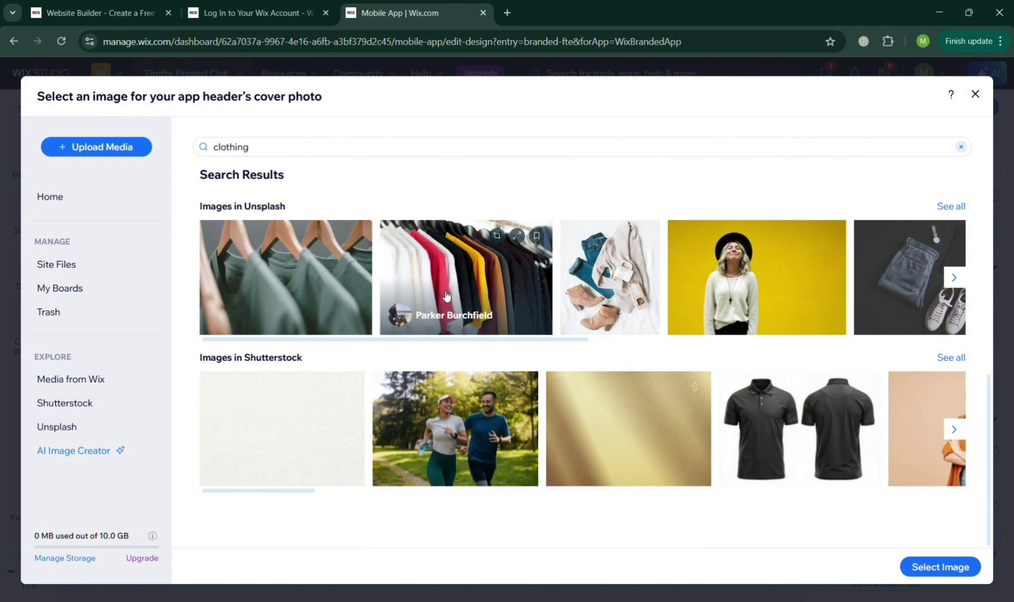
{"action": "left_click", "coordinate": [488, 294]}
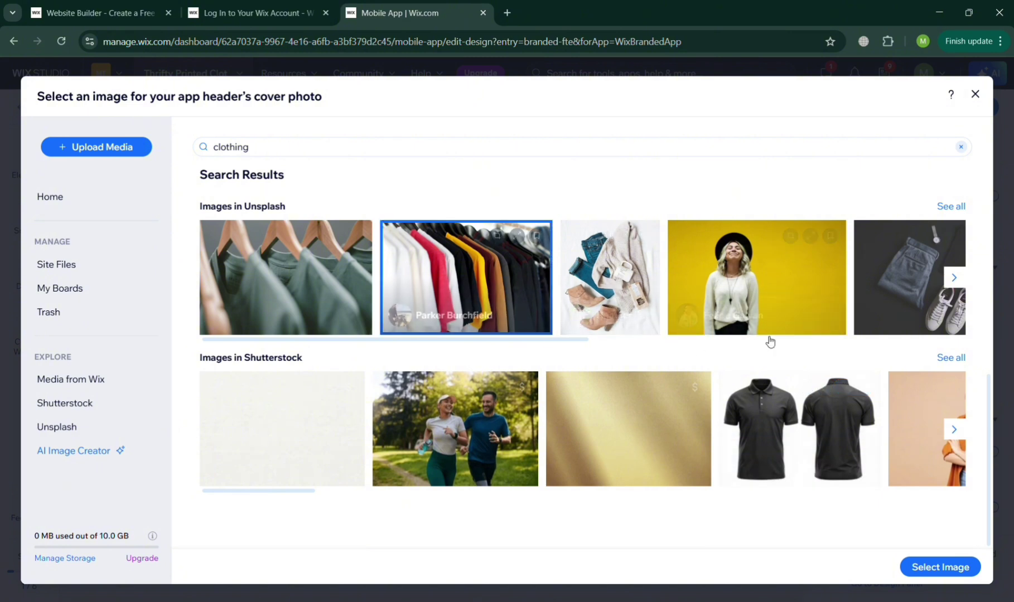
{"action": "left_click", "coordinate": [940, 568]}
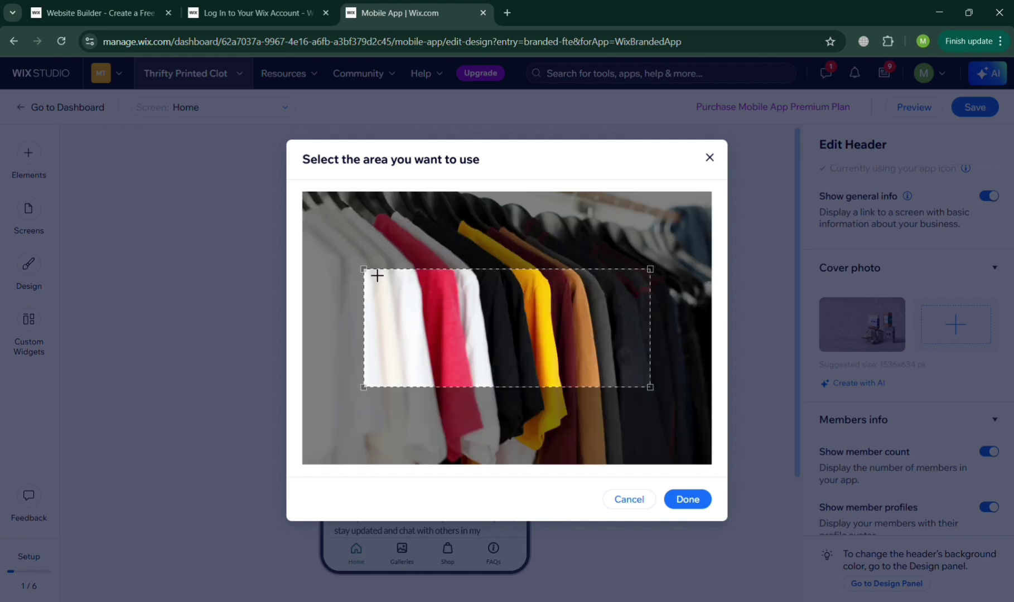
Redraw the crop area across nearly the full width of the shirts photo and apply it as a cover photo.
{"action": "left_click_drag", "start_coordinate": [377, 276], "coordinate": [306, 153]}
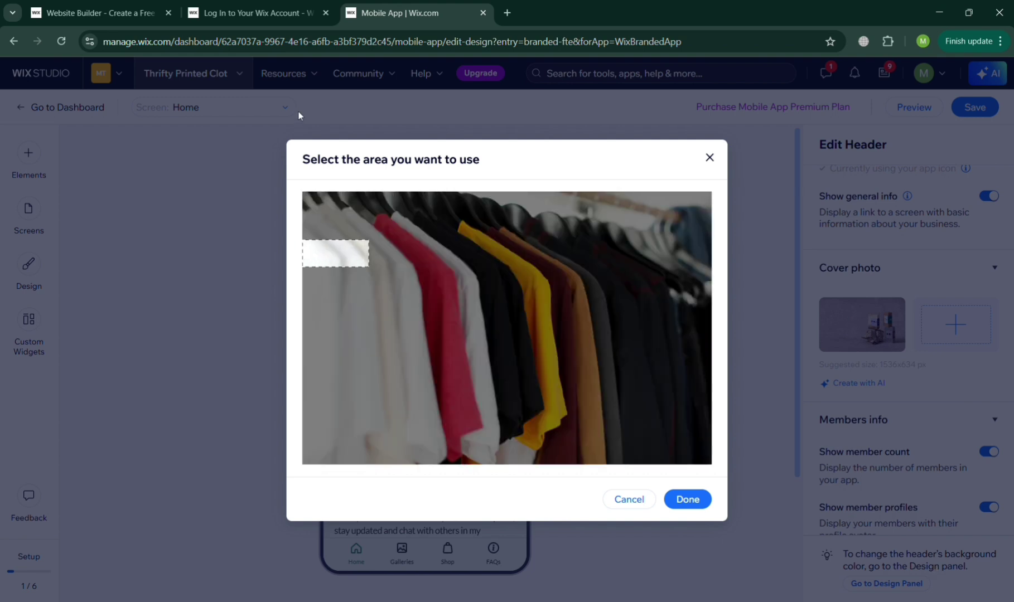
{"action": "left_click_drag", "start_coordinate": [372, 273], "coordinate": [716, 448]}
{"action": "left_click_drag", "start_coordinate": [667, 392], "coordinate": [664, 333]}
{"action": "left_click", "coordinate": [688, 499]}
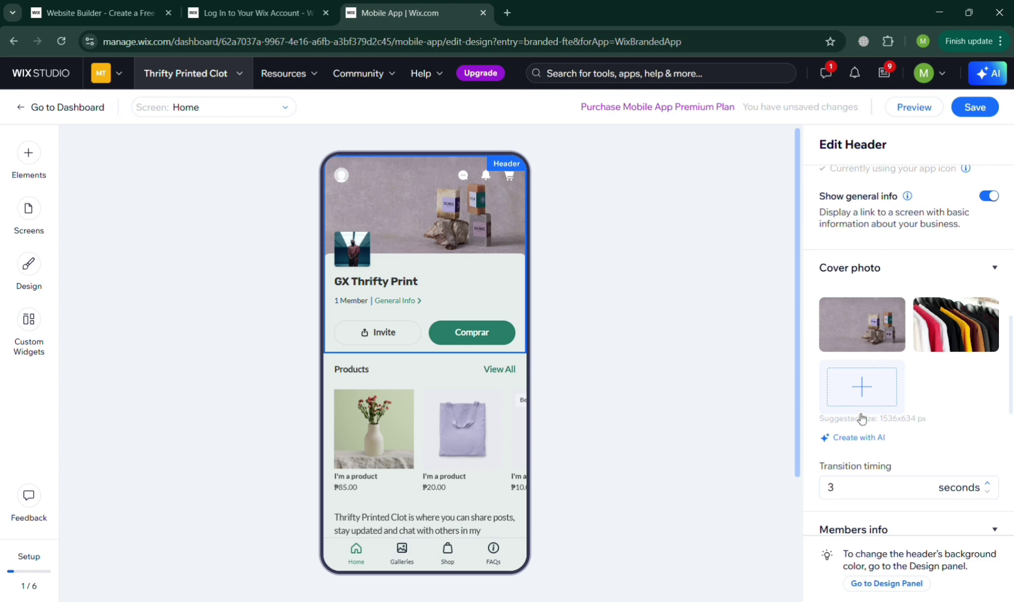
Reorder the header's cover photos so the shirts photo comes first, before the product boxes photo.
{"action": "left_click_drag", "start_coordinate": [951, 325], "coordinate": [848, 328]}
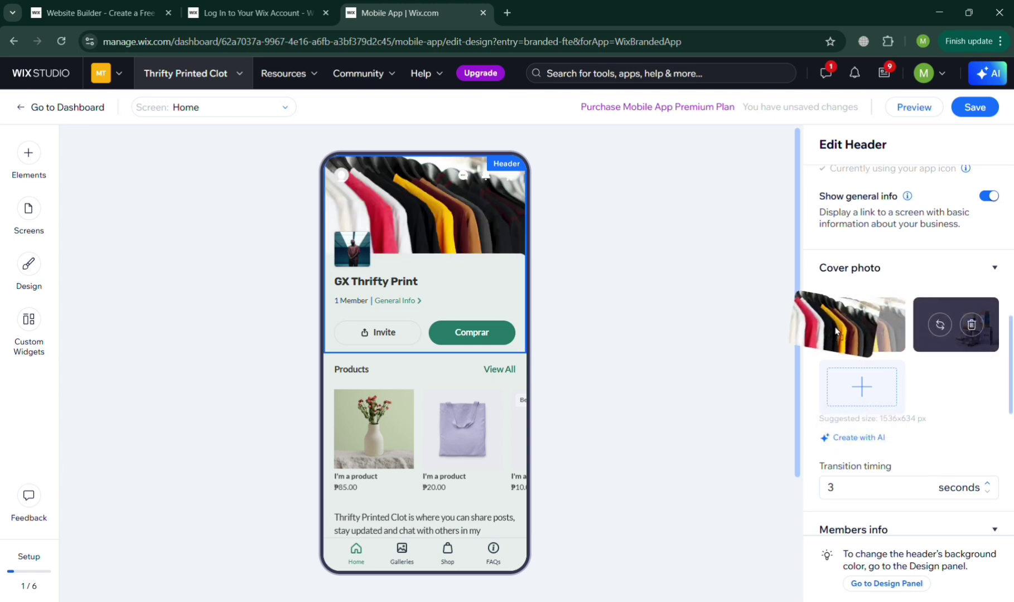
{"action": "left_click", "coordinate": [643, 355]}
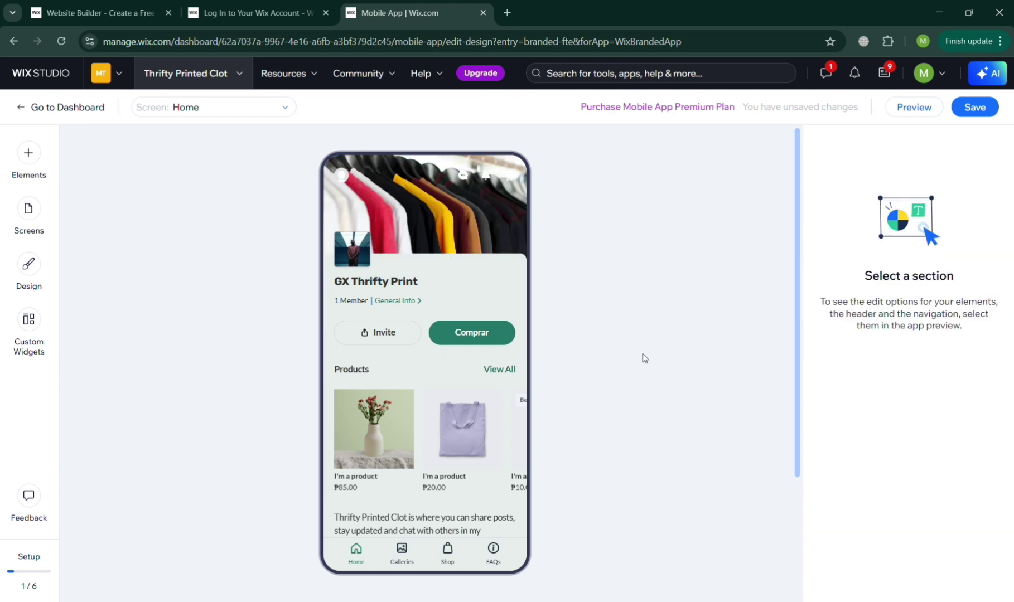
{"action": "left_click", "coordinate": [455, 340]}
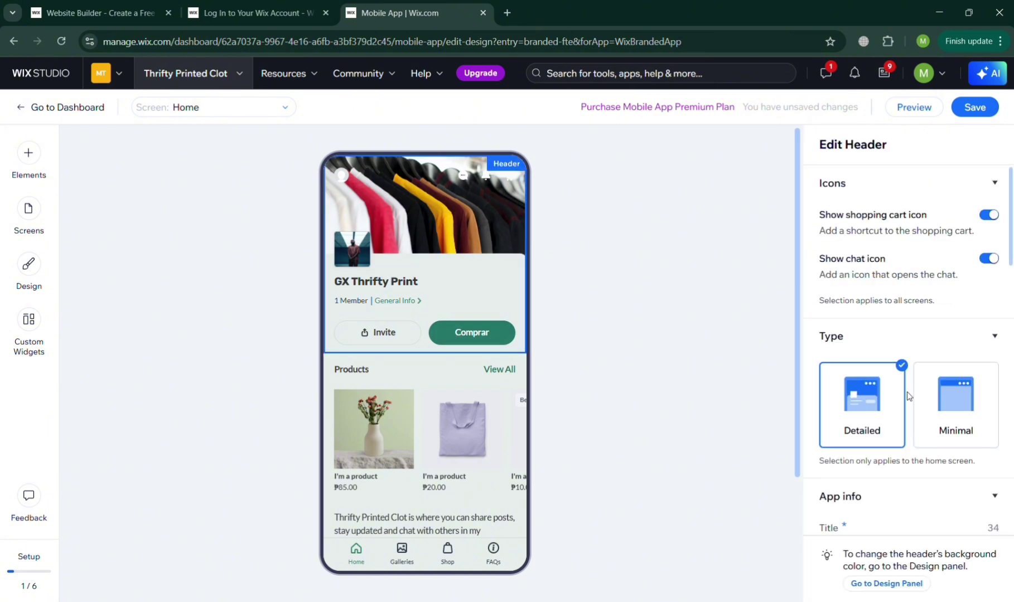
Check the category choices of the home screen's product carousel, and try the Fit image style before returning to Fill.
{"action": "left_click", "coordinate": [471, 435]}
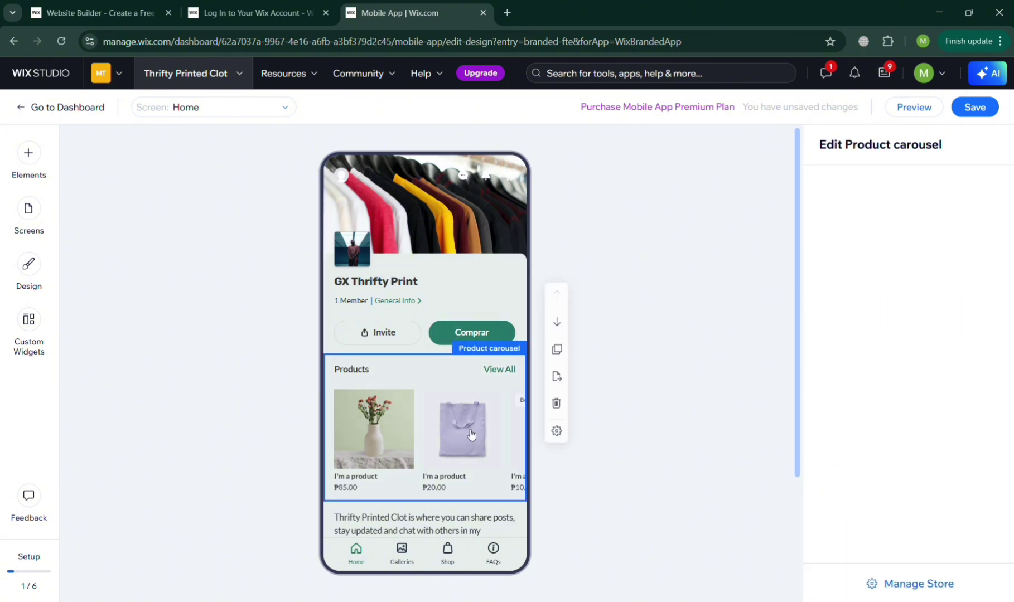
{"action": "left_click", "coordinate": [903, 286]}
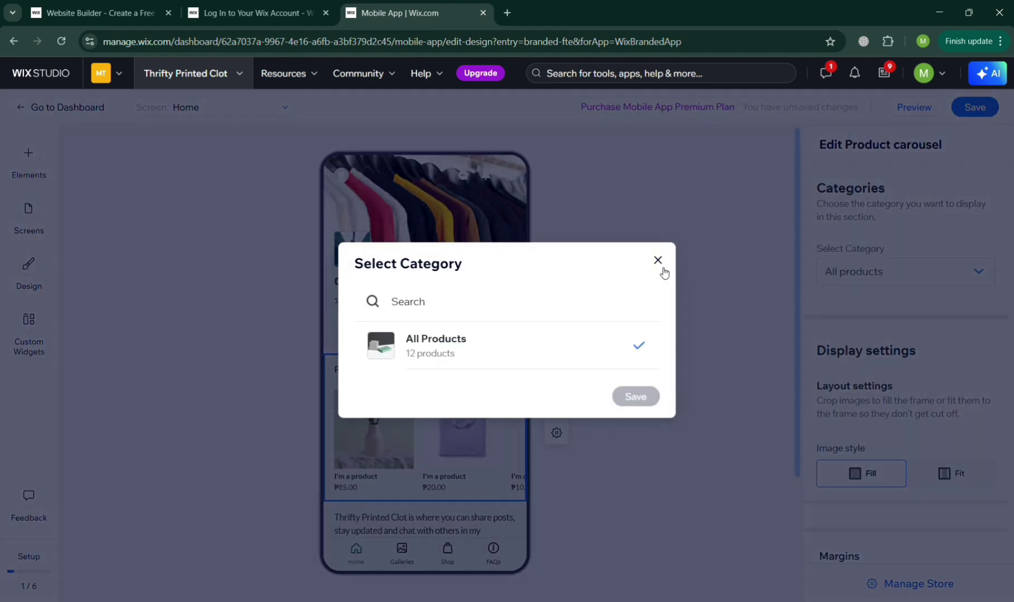
{"action": "left_click", "coordinate": [657, 261]}
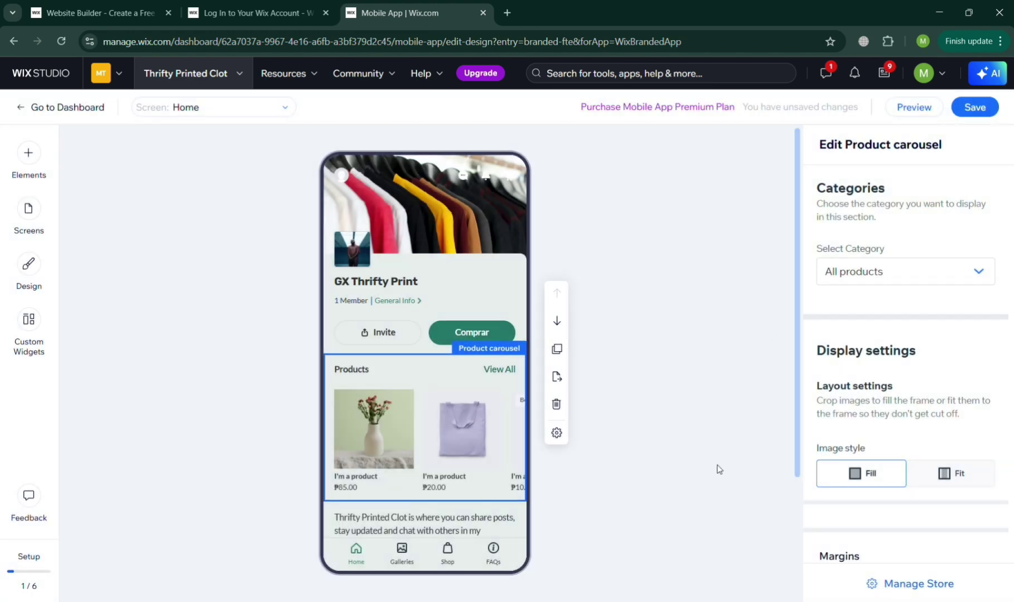
{"action": "left_click", "coordinate": [939, 478]}
{"action": "left_click", "coordinate": [868, 472]}
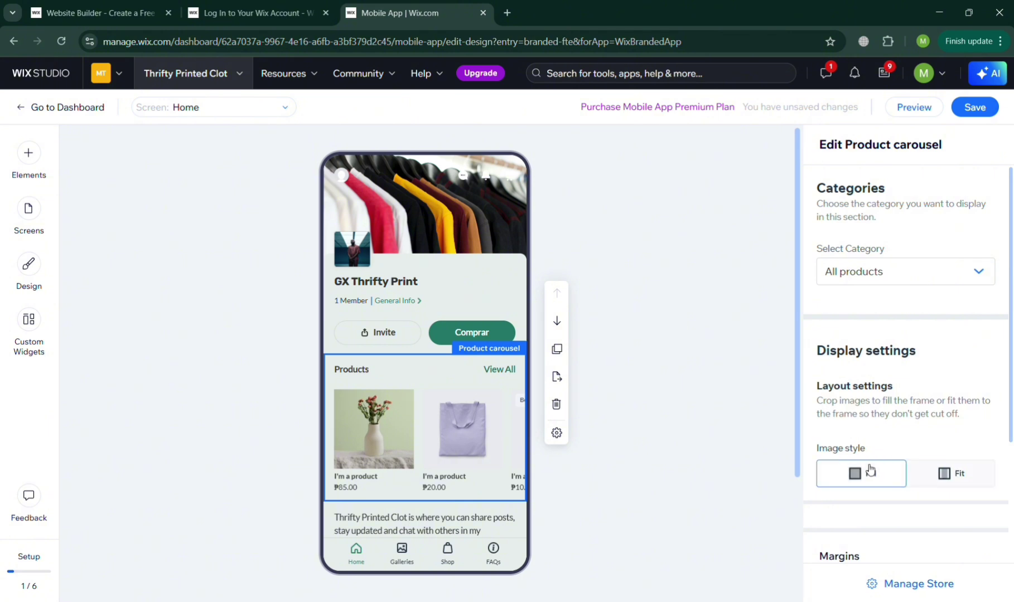
Review the product carousel's margins and element visibility settings, and look over the rest of the home screen.
{"action": "scroll", "coordinate": [892, 513], "scroll_direction": "down", "scroll_amount": 3}
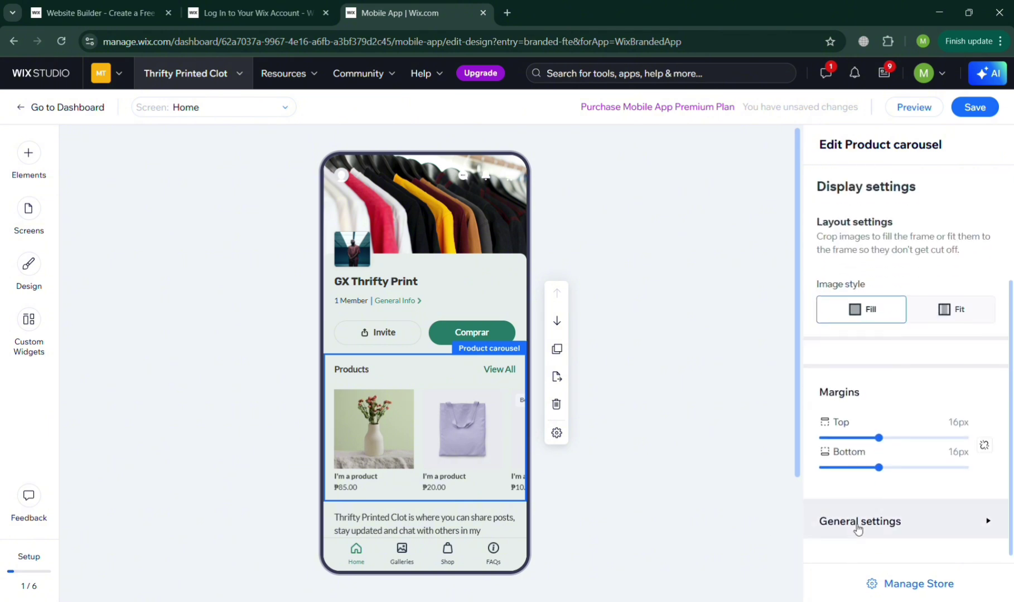
{"action": "left_click", "coordinate": [904, 524]}
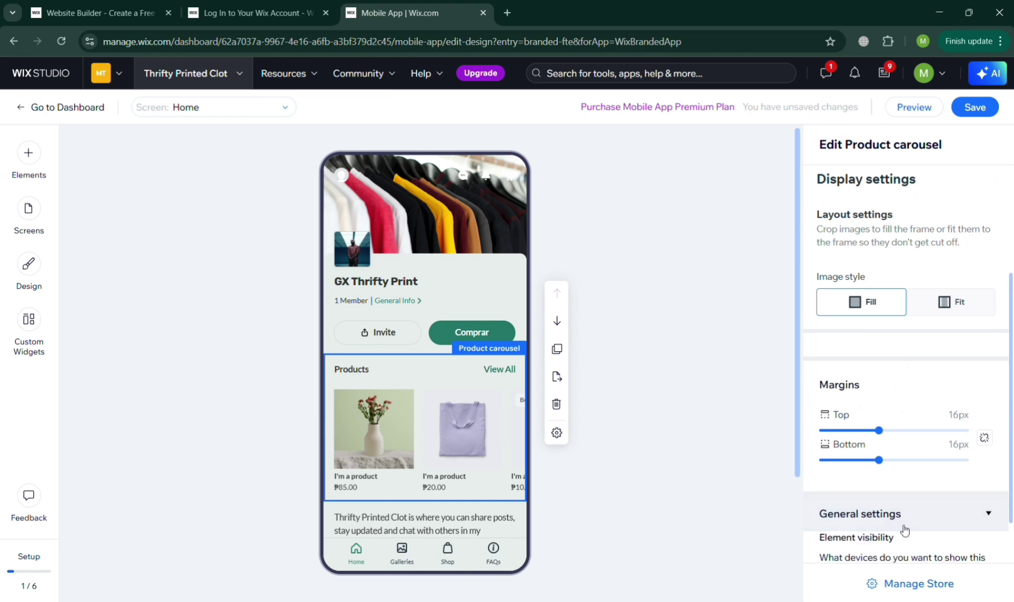
{"action": "scroll", "coordinate": [904, 529], "scroll_direction": "down", "scroll_amount": 2}
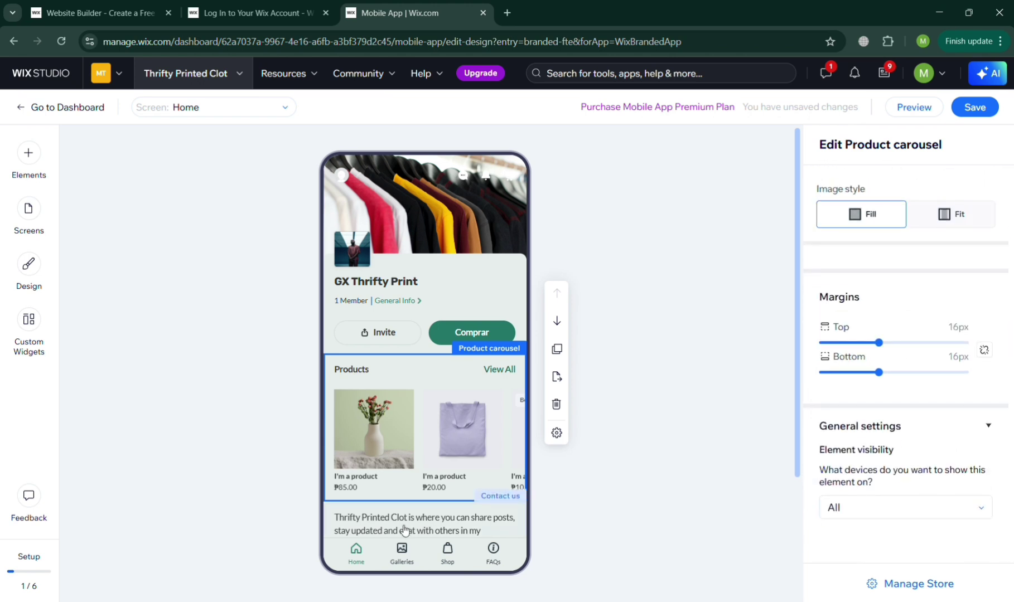
{"action": "scroll", "coordinate": [403, 498], "scroll_direction": "down", "scroll_amount": 3}
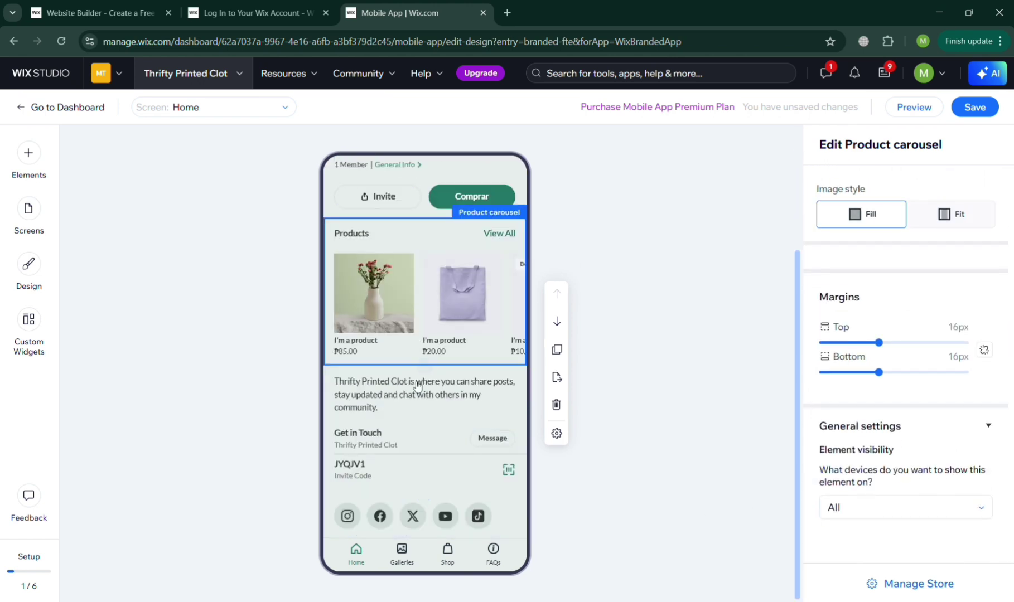
Browse the basic, button and list elements available to add, and open the Contact us section's display settings.
{"action": "left_click", "coordinate": [45, 157]}
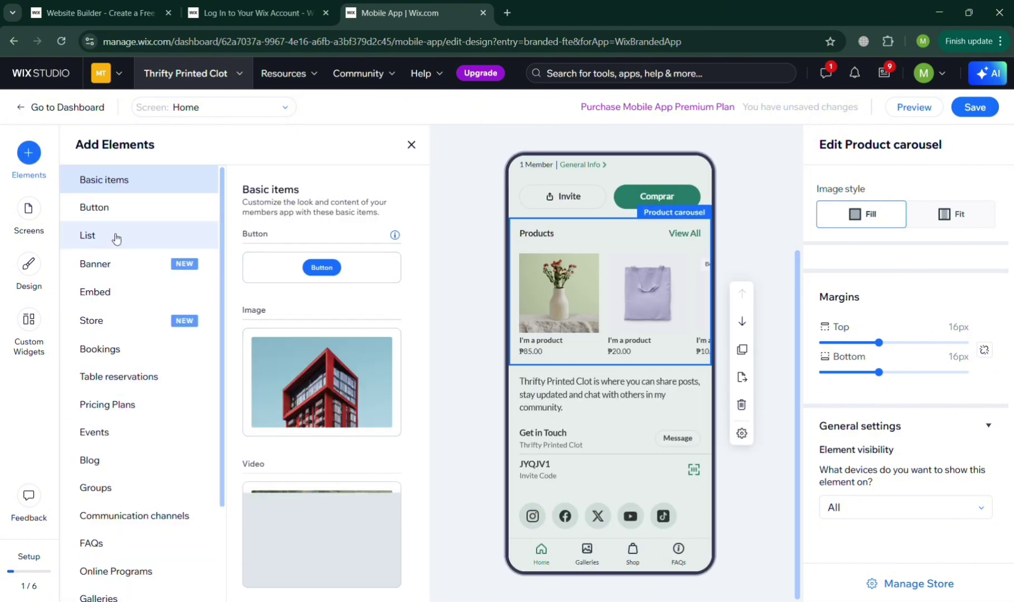
{"action": "left_click", "coordinate": [119, 215]}
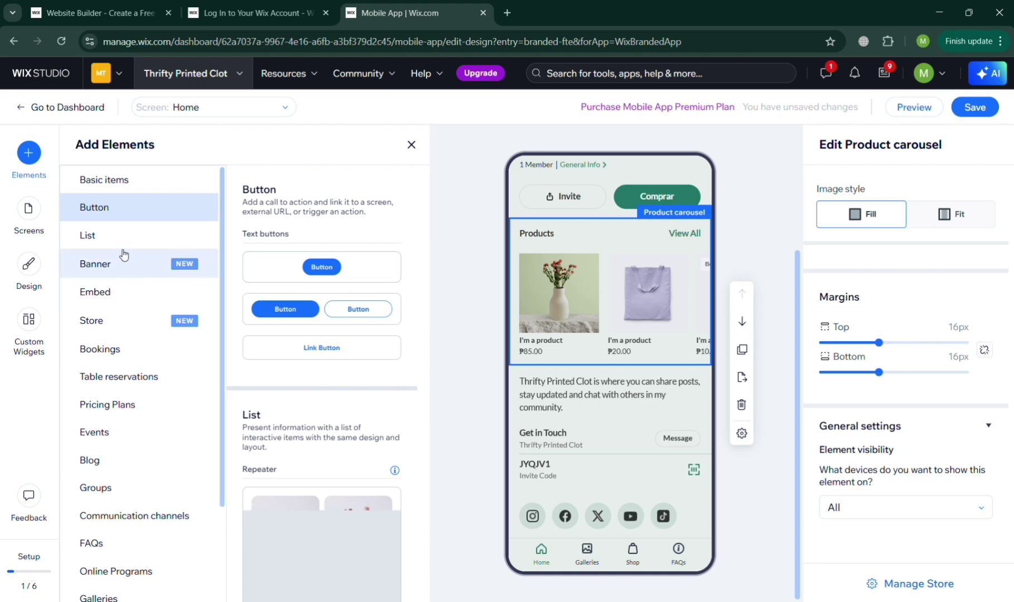
{"action": "left_click", "coordinate": [120, 240]}
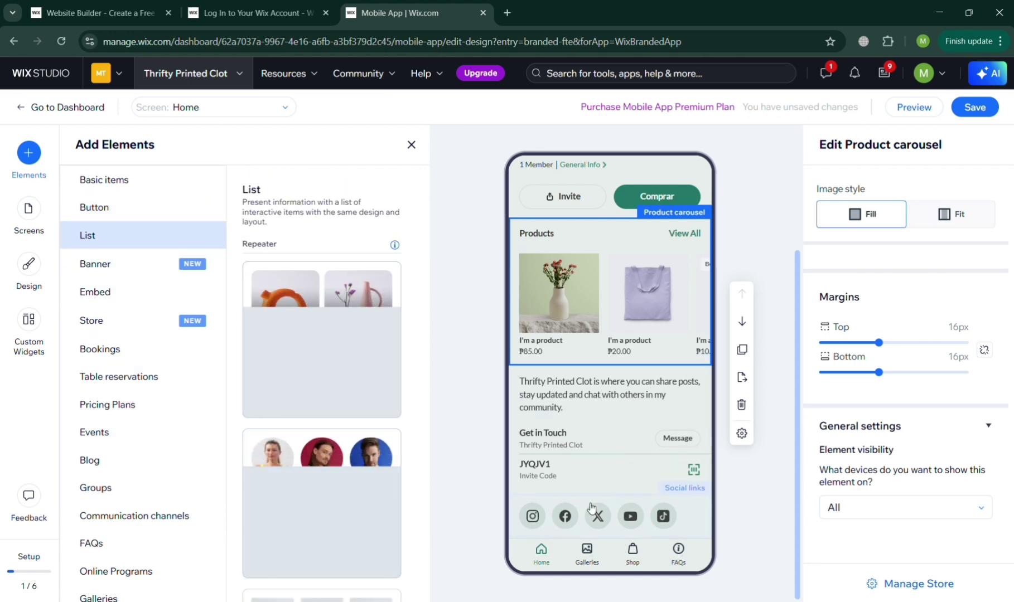
{"action": "left_click", "coordinate": [554, 411]}
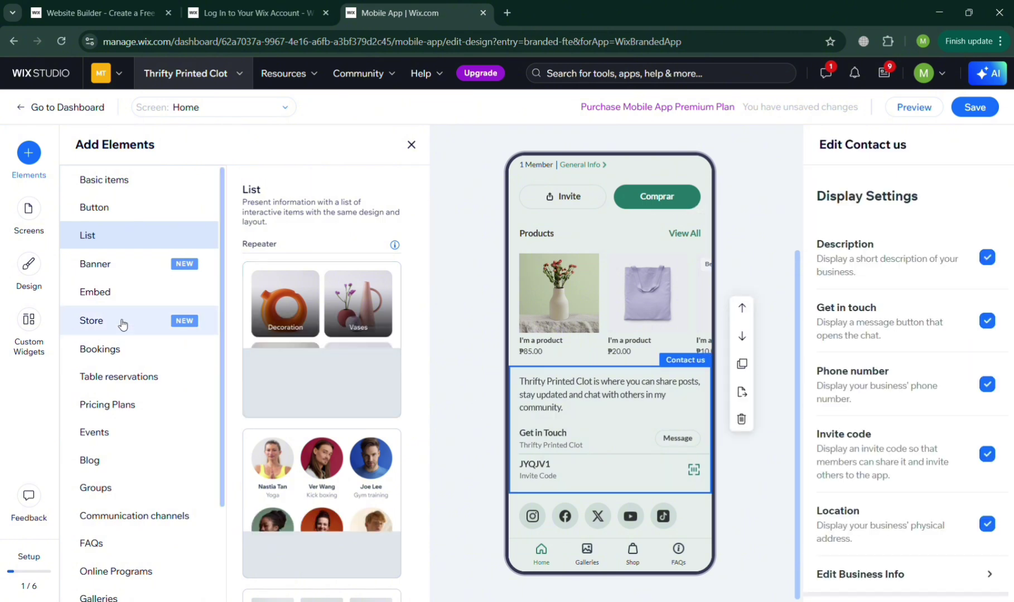
Review the app design options and the color theme's primary, text and background colors.
{"action": "left_click", "coordinate": [28, 278]}
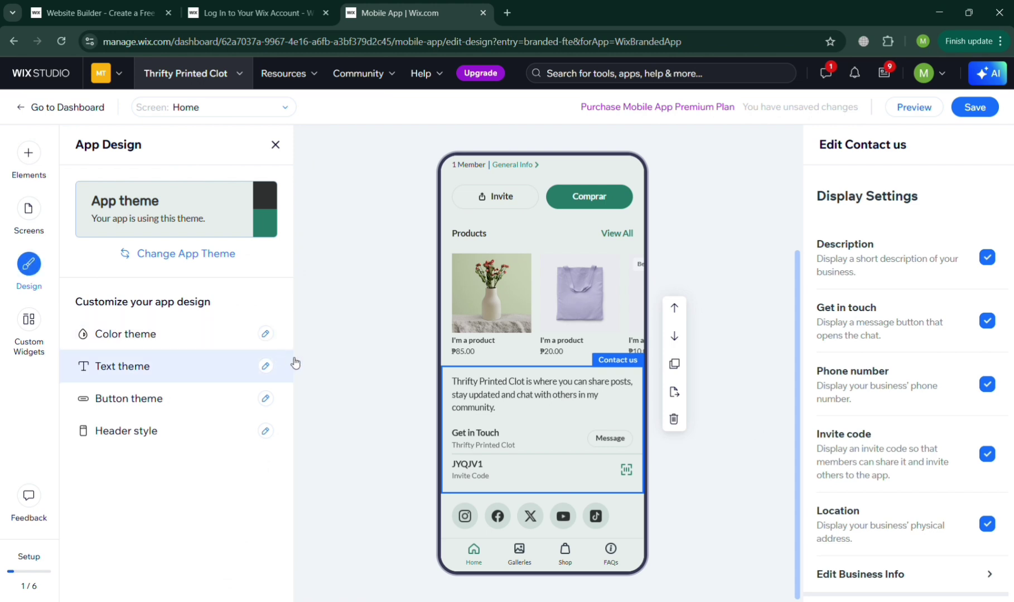
{"action": "left_click", "coordinate": [278, 341]}
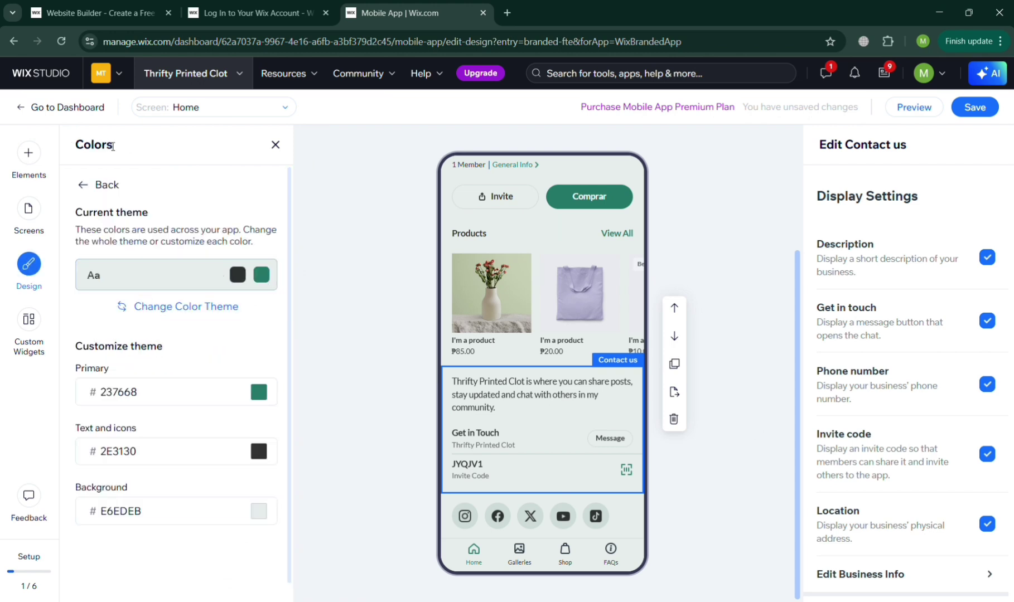
{"action": "left_click", "coordinate": [83, 184]}
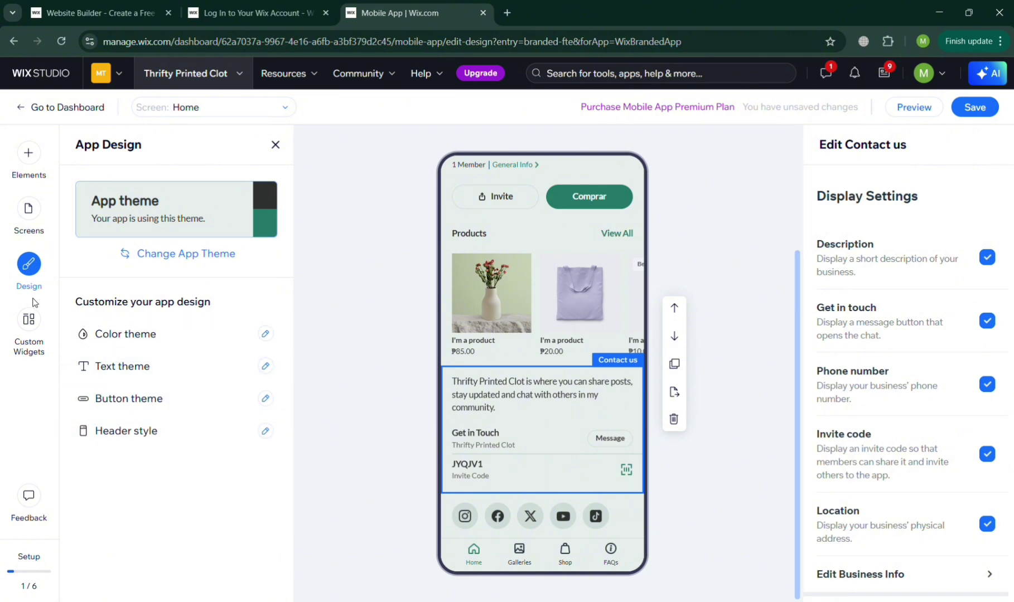
Open the Galleries screen from the list of screens in the navigation.
{"action": "left_click", "coordinate": [33, 209]}
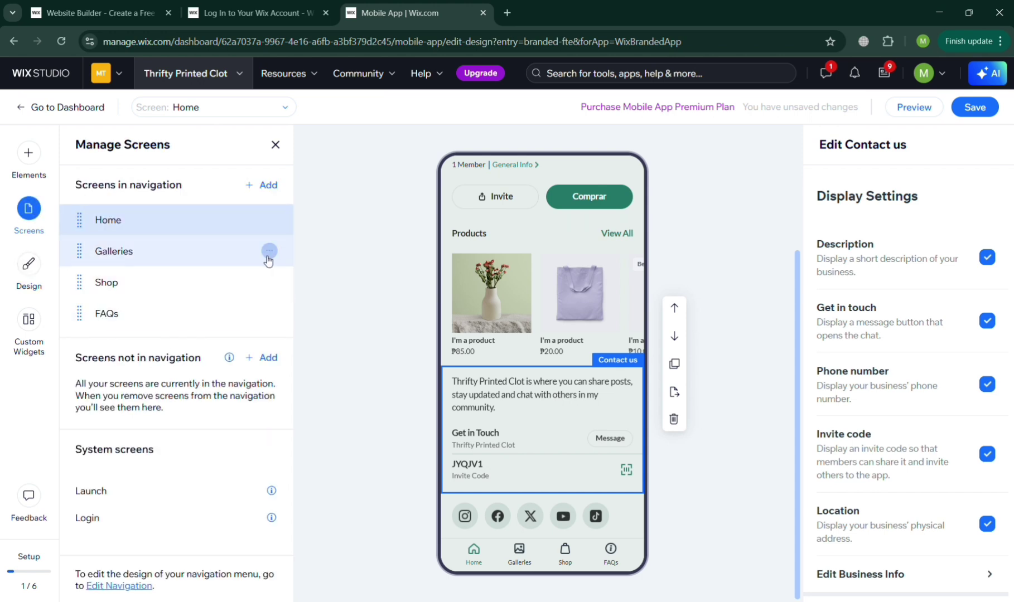
{"action": "left_click", "coordinate": [163, 254]}
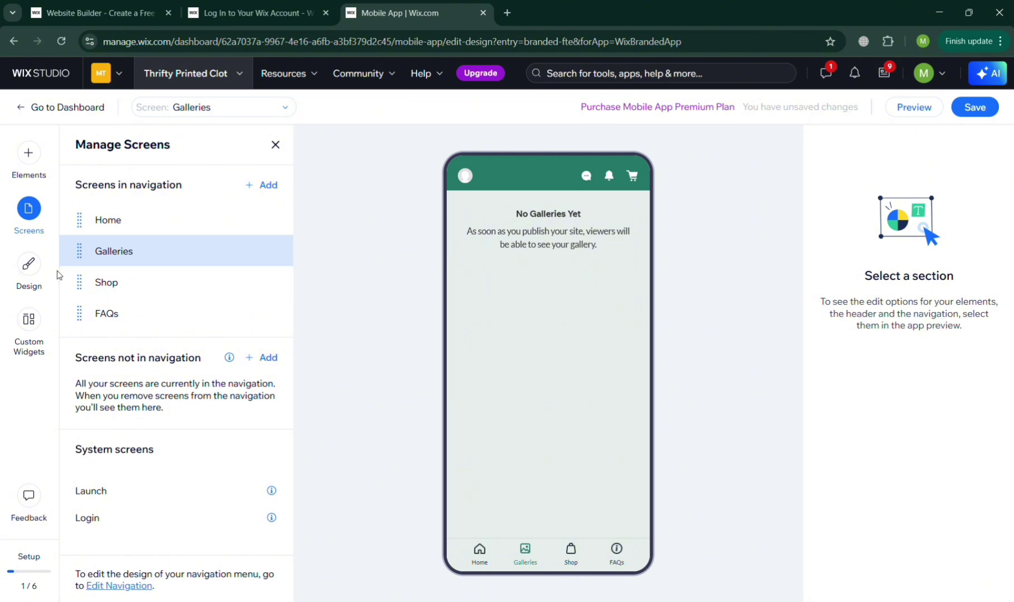
Look through the available element categories and add a Galleries list element to the Galleries screen.
{"action": "left_click", "coordinate": [25, 159]}
{"action": "scroll", "coordinate": [151, 411], "scroll_direction": "down", "scroll_amount": 2}
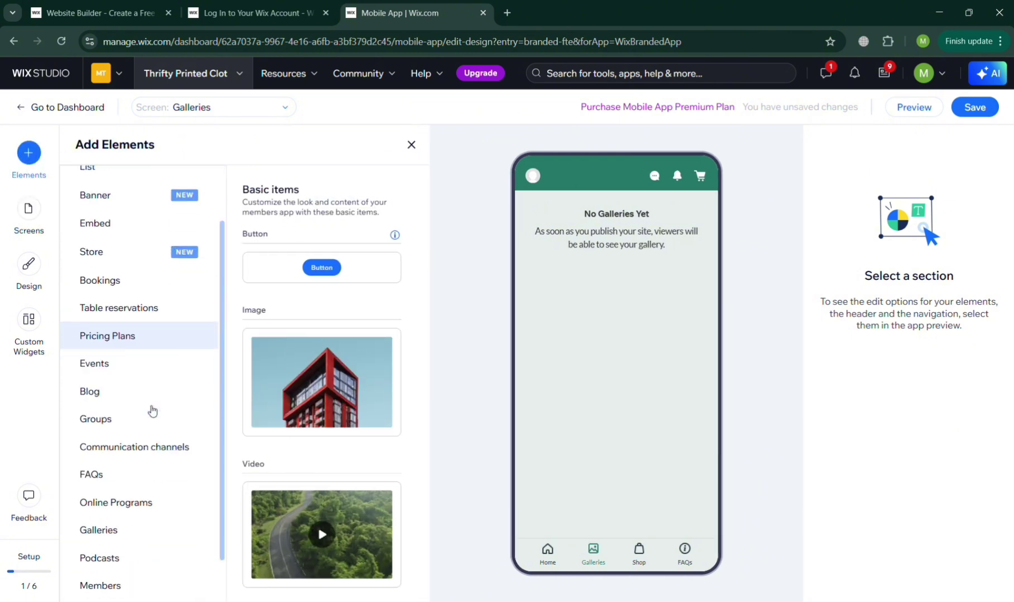
{"action": "left_click", "coordinate": [173, 333]}
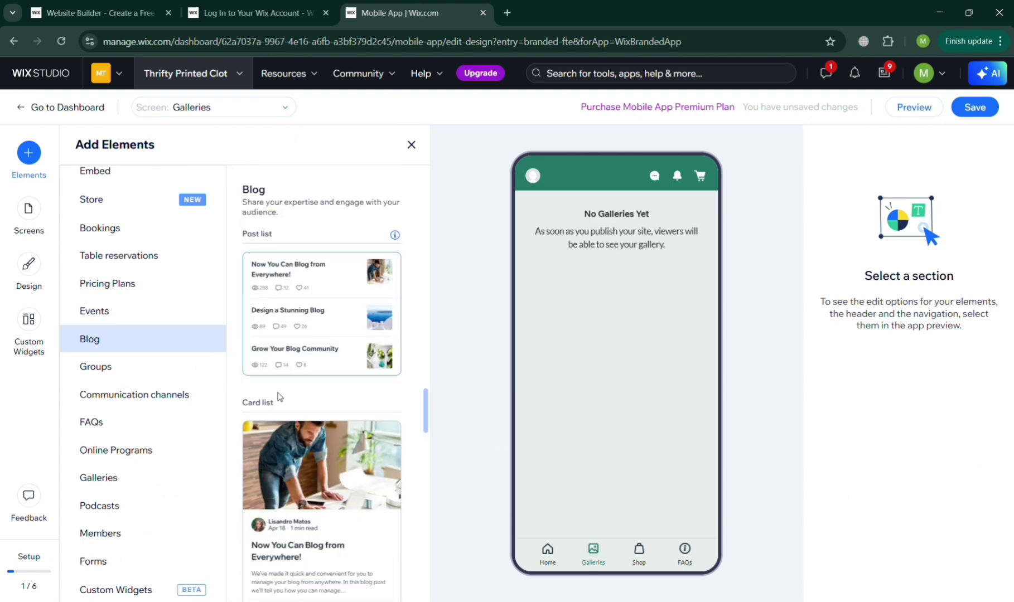
{"action": "left_click", "coordinate": [144, 478]}
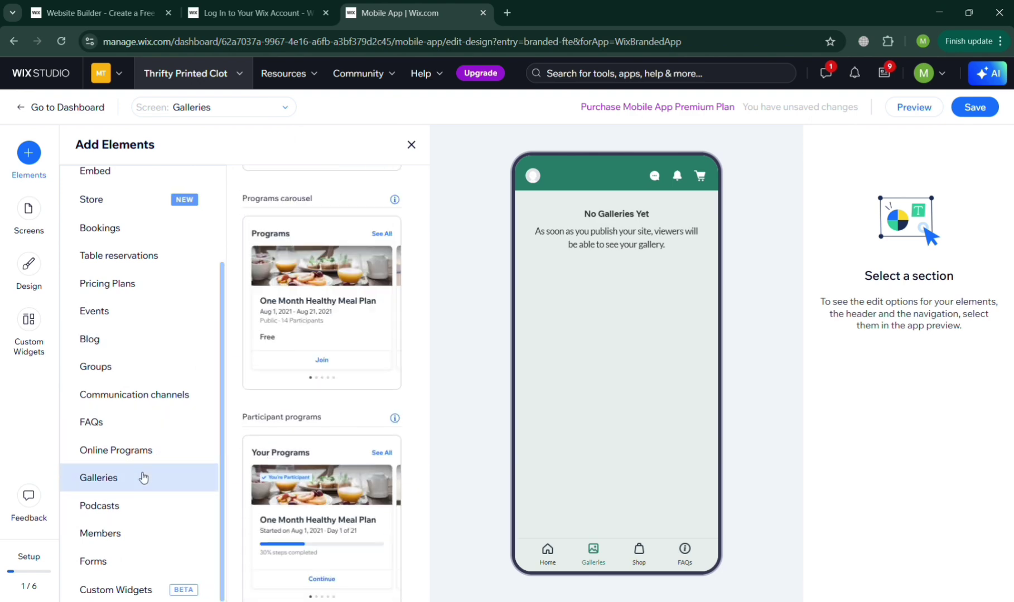
{"action": "left_click", "coordinate": [284, 309]}
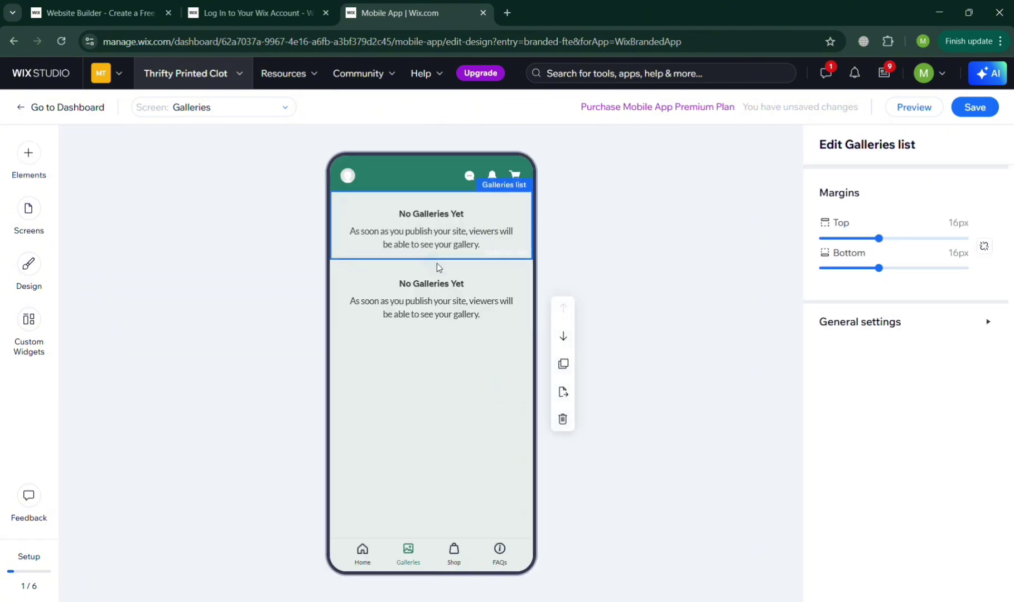
Delete the lower Galleries list element from the Galleries screen and confirm the deletion.
{"action": "left_click", "coordinate": [430, 326]}
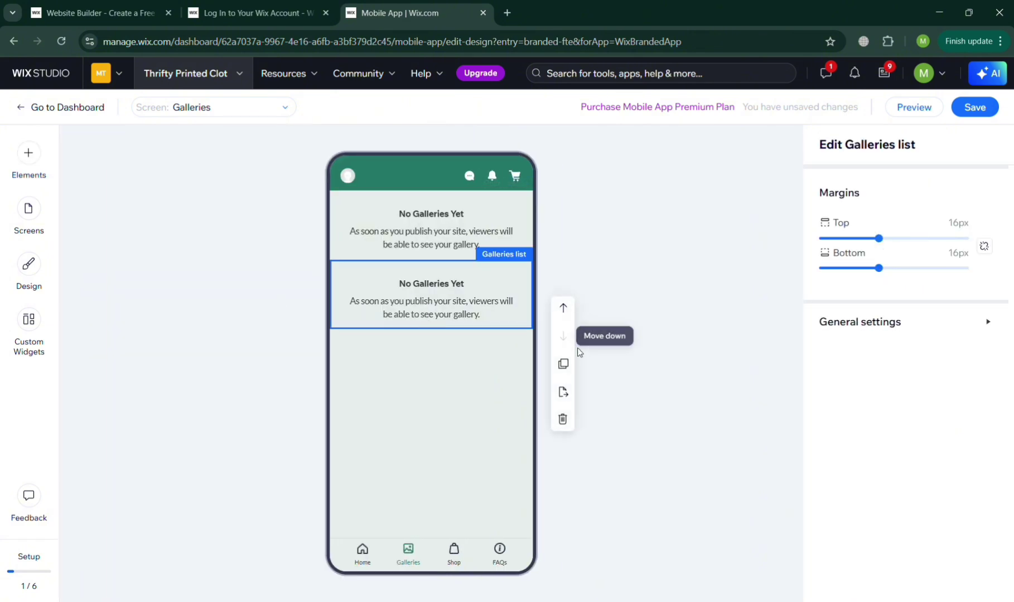
{"action": "left_click", "coordinate": [563, 420]}
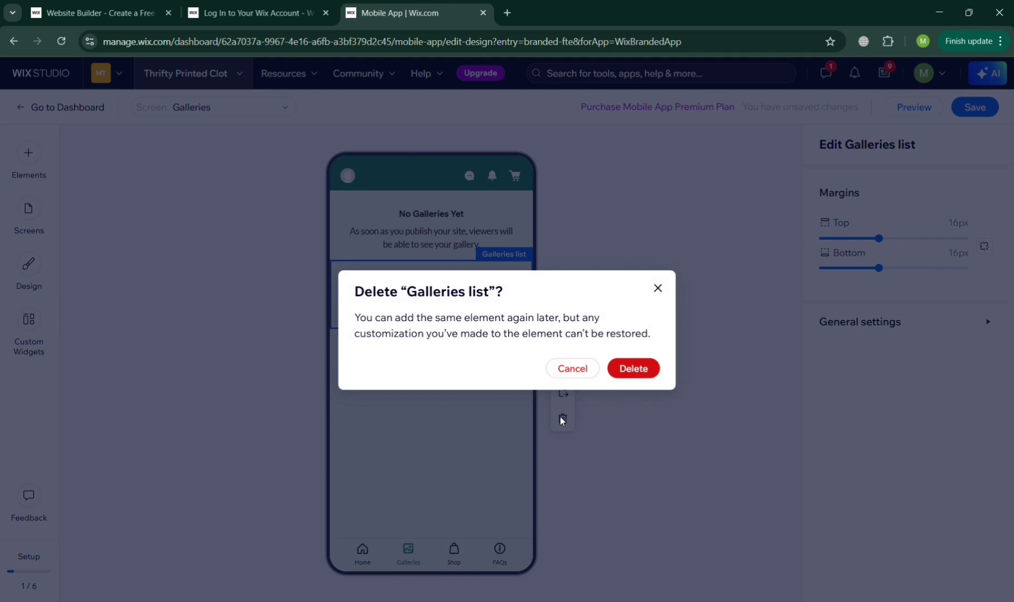
{"action": "left_click", "coordinate": [640, 372]}
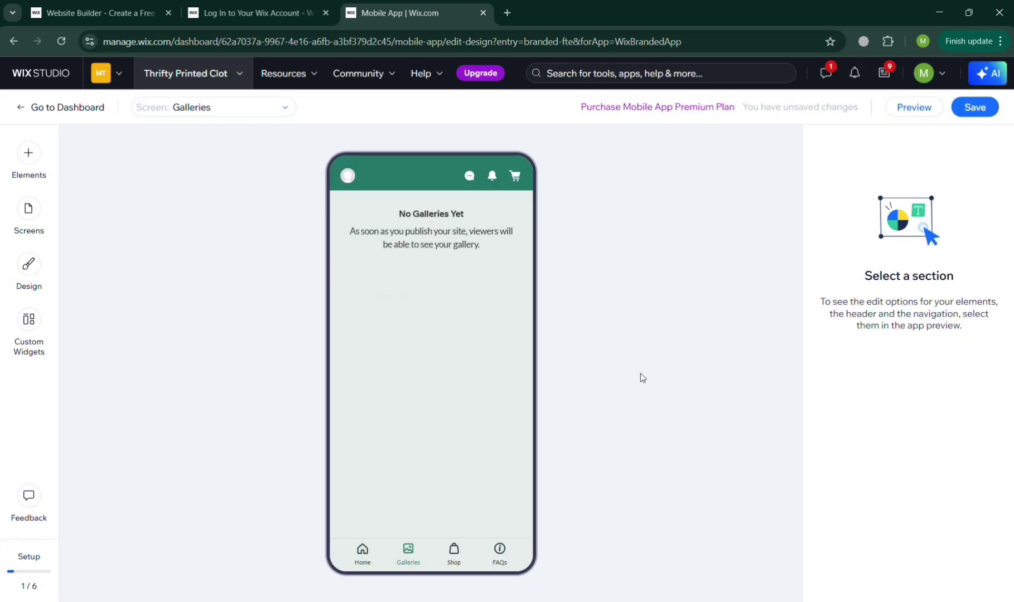
Add a new screen named "Contact us" to the app's screens in navigation.
{"action": "left_click", "coordinate": [28, 208]}
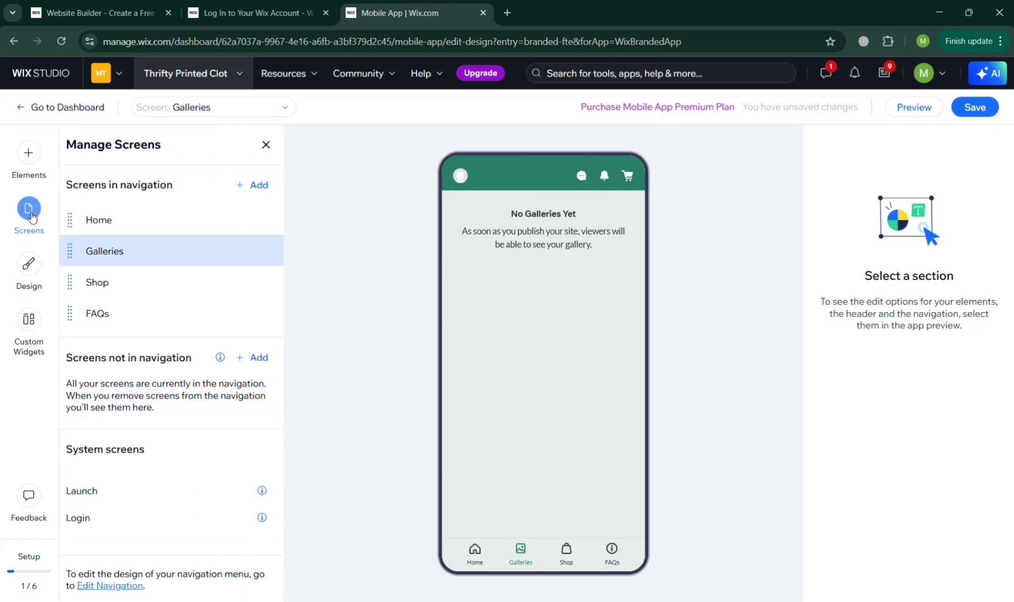
{"action": "left_click", "coordinate": [267, 185]}
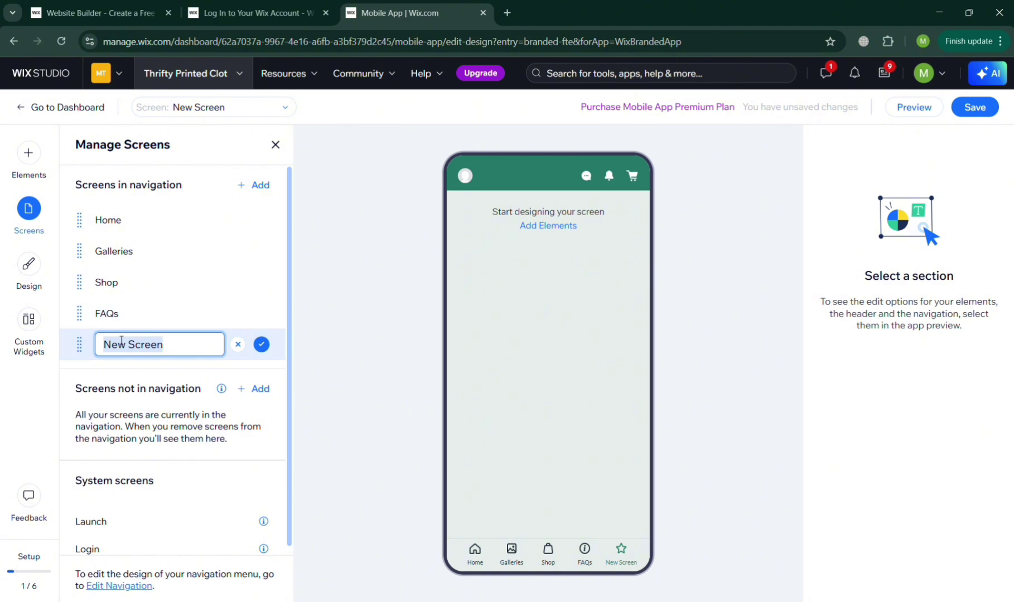
{"action": "type", "text": "Co"}
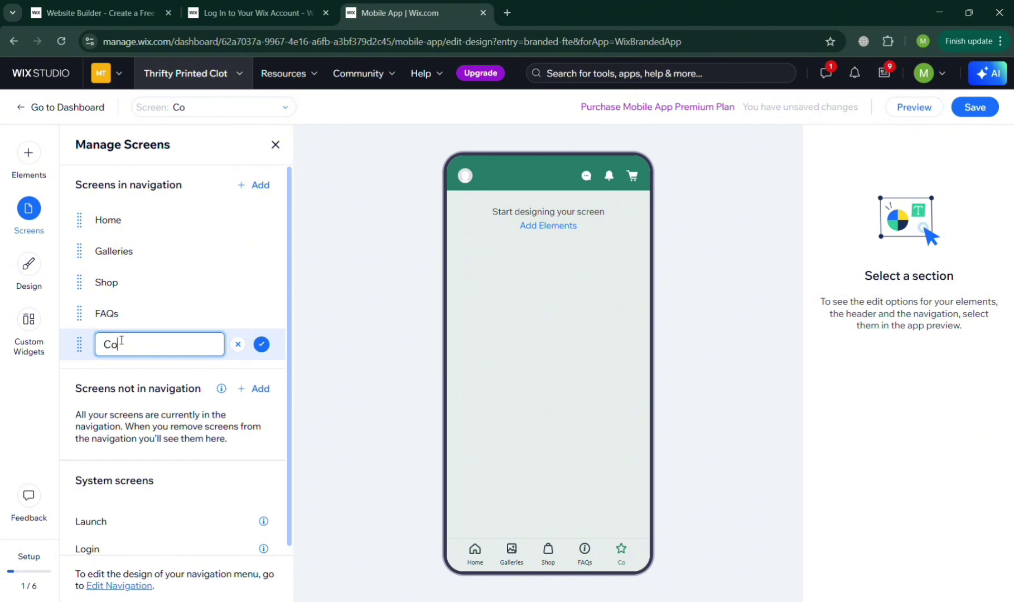
{"action": "type", "text": "ntact us"}
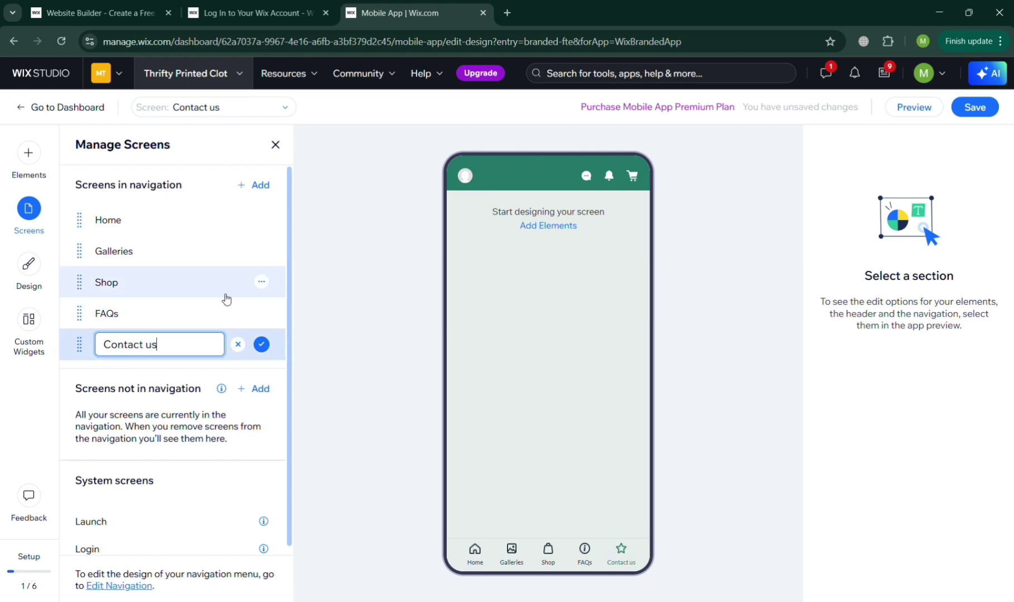
{"action": "key", "text": "Return"}
{"action": "left_click", "coordinate": [224, 296]}
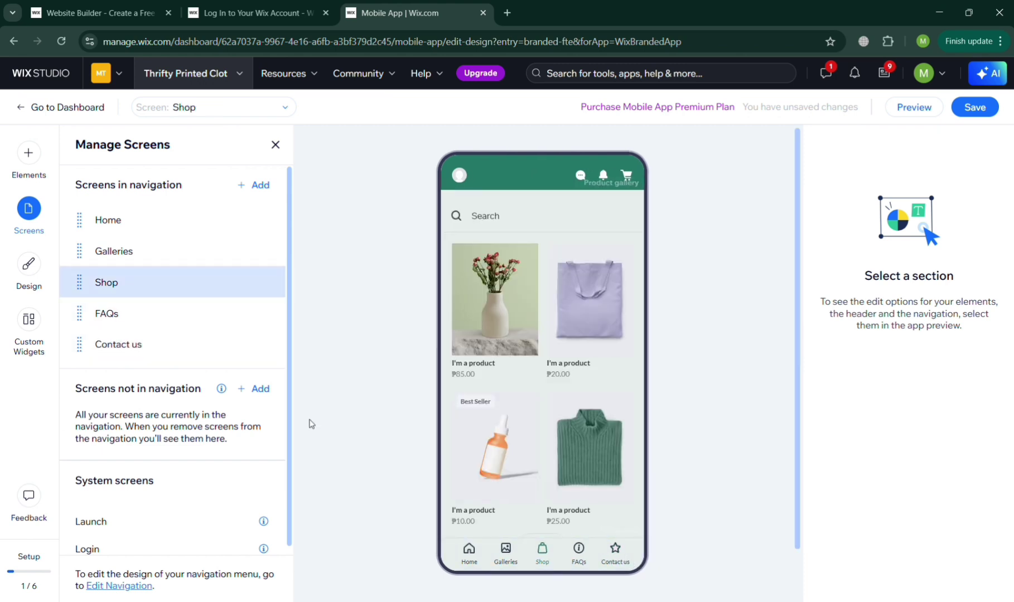
Open the Contact us screen and add the "Last Chance Sale" interactive banner to it.
{"action": "left_click", "coordinate": [116, 348]}
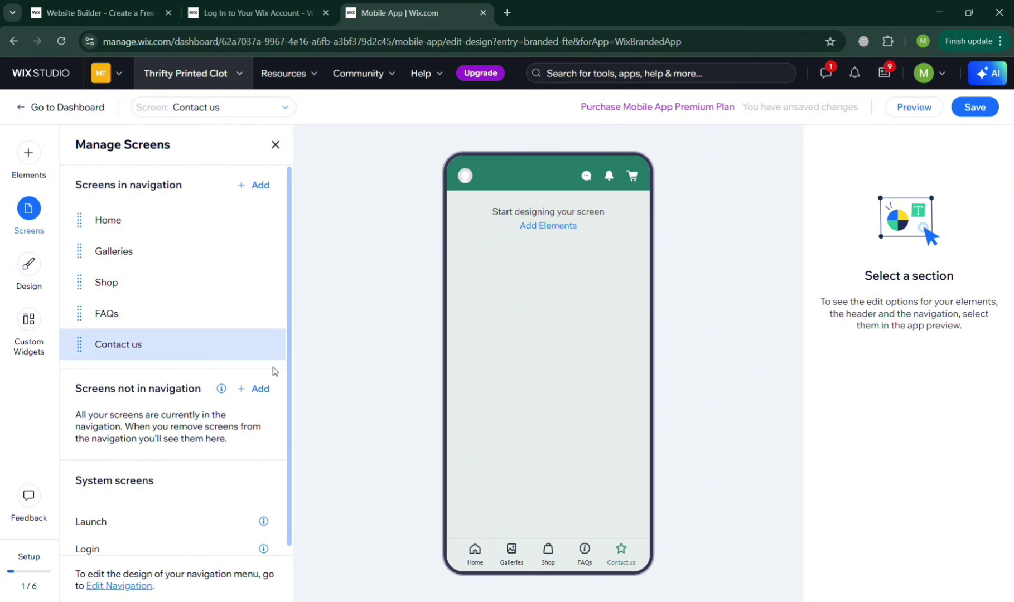
{"action": "scroll", "coordinate": [135, 517], "scroll_direction": "down", "scroll_amount": 1}
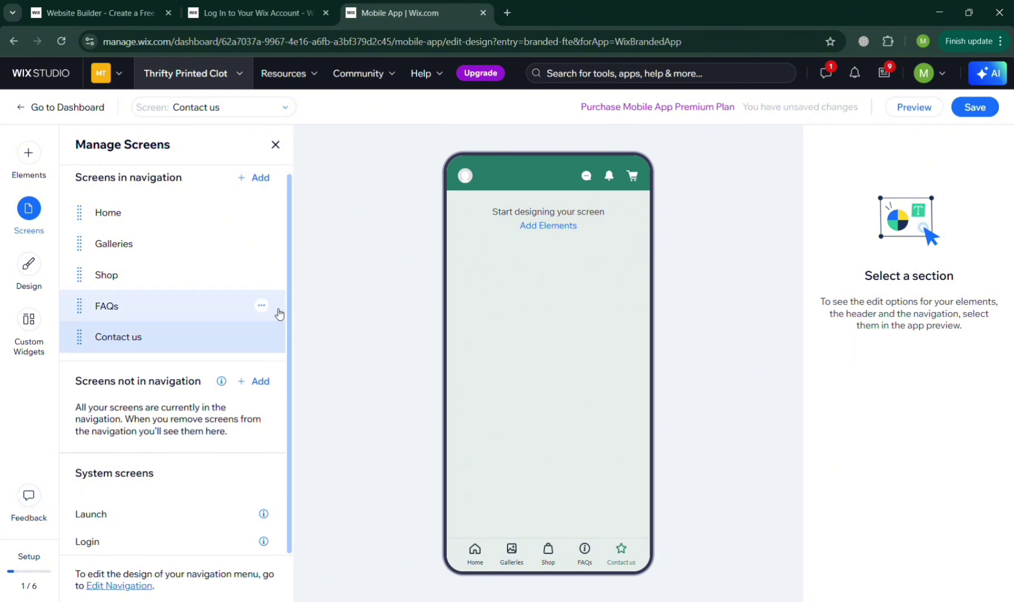
{"action": "left_click", "coordinate": [28, 170]}
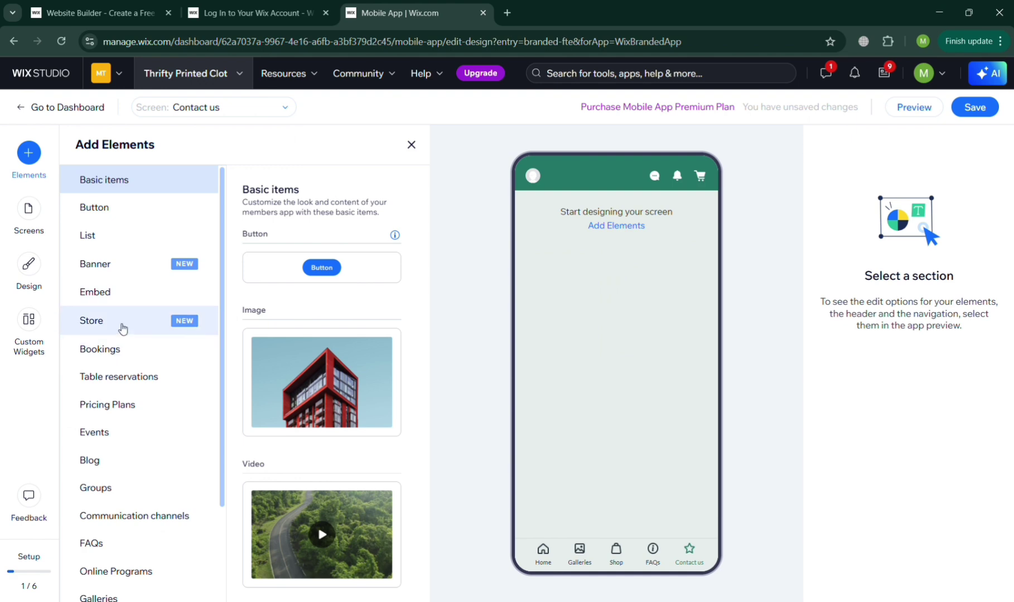
{"action": "left_click", "coordinate": [134, 262]}
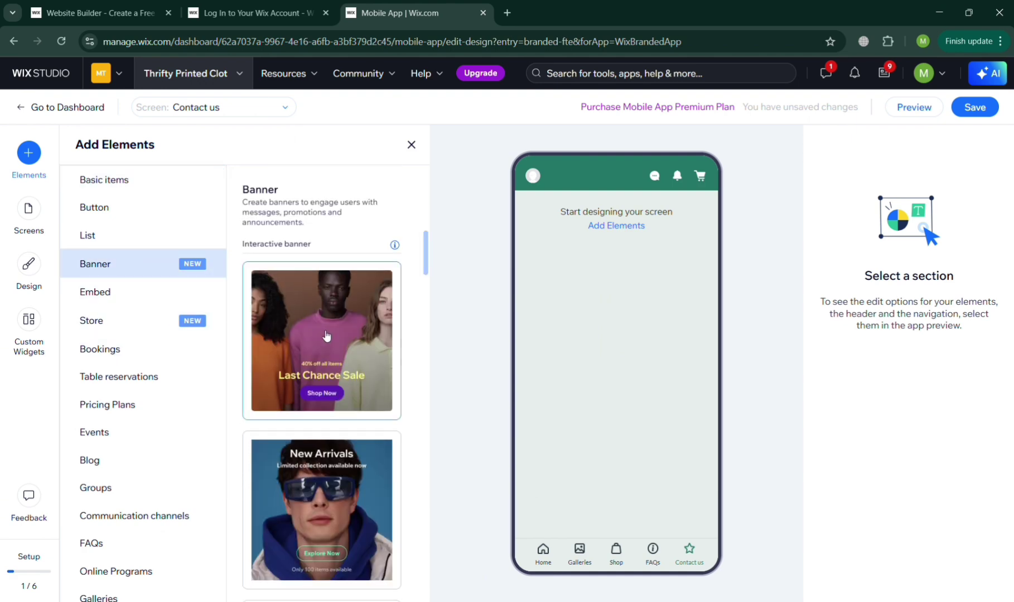
{"action": "left_click", "coordinate": [327, 337]}
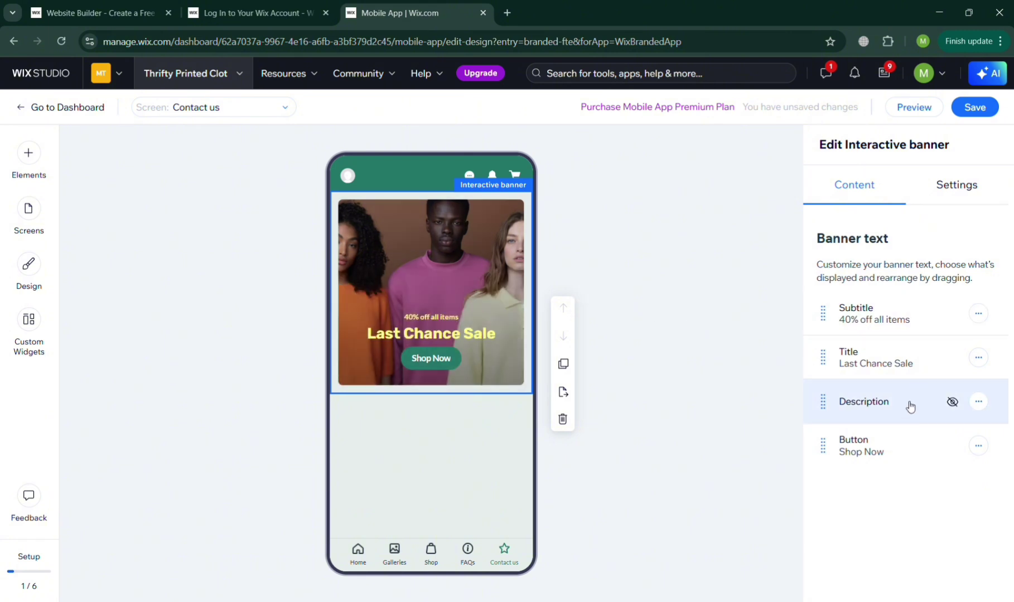
Review the interactive banner's behavior and layout settings and look at the custom widgets feature.
{"action": "left_click", "coordinate": [976, 187]}
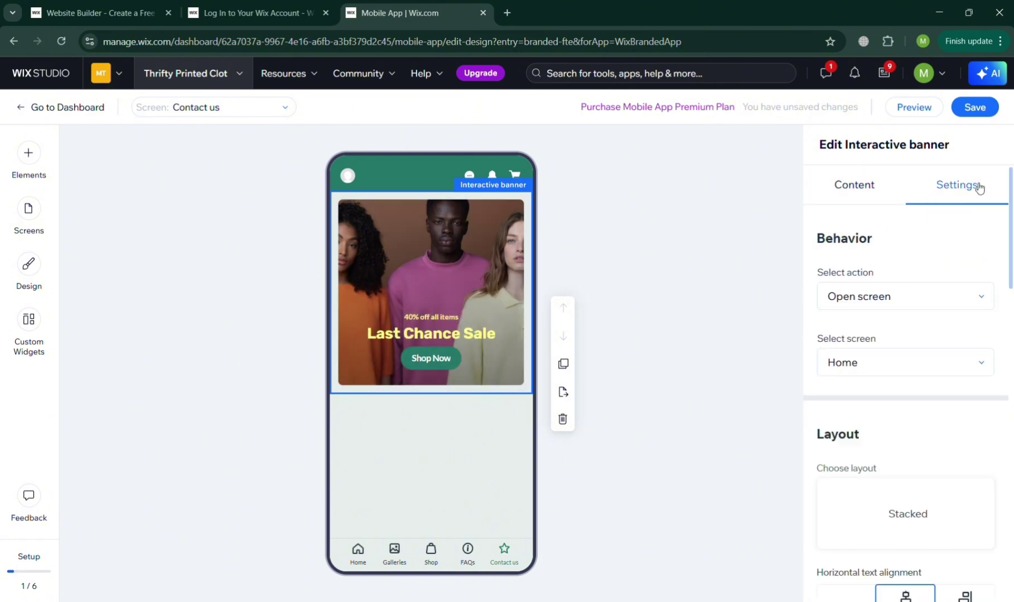
{"action": "scroll", "coordinate": [910, 417], "scroll_direction": "down", "scroll_amount": 4}
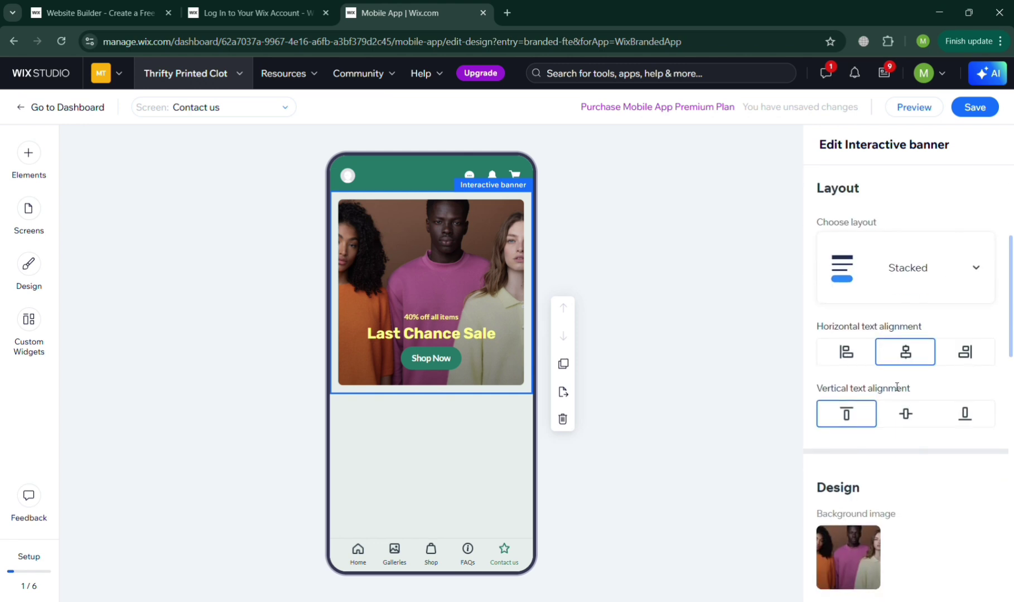
{"action": "left_click", "coordinate": [27, 319]}
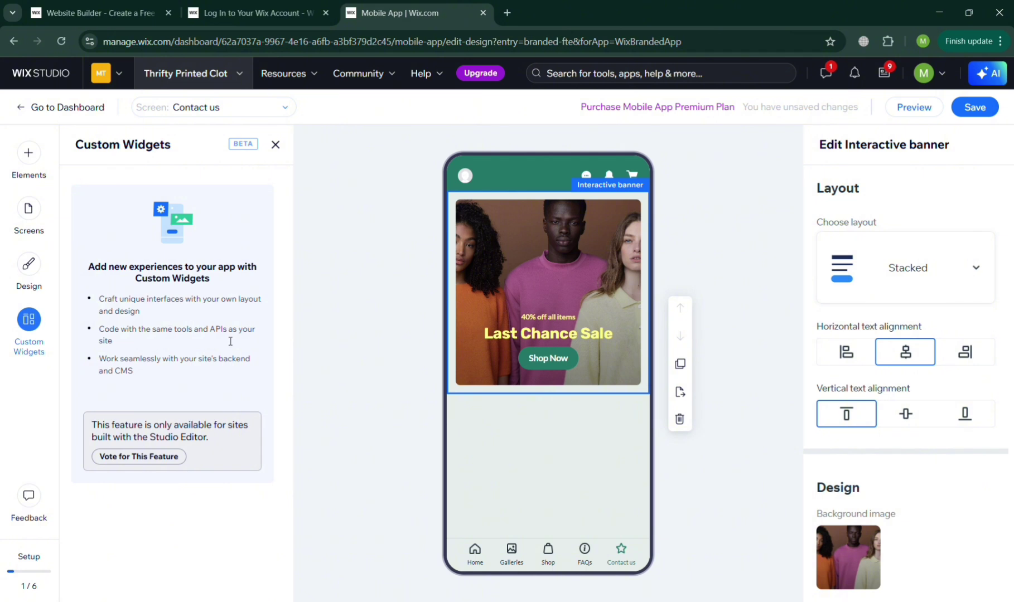
Try the top tab bar as the app's navigation type and switch back to the bottom tab bar.
{"action": "left_click", "coordinate": [557, 561]}
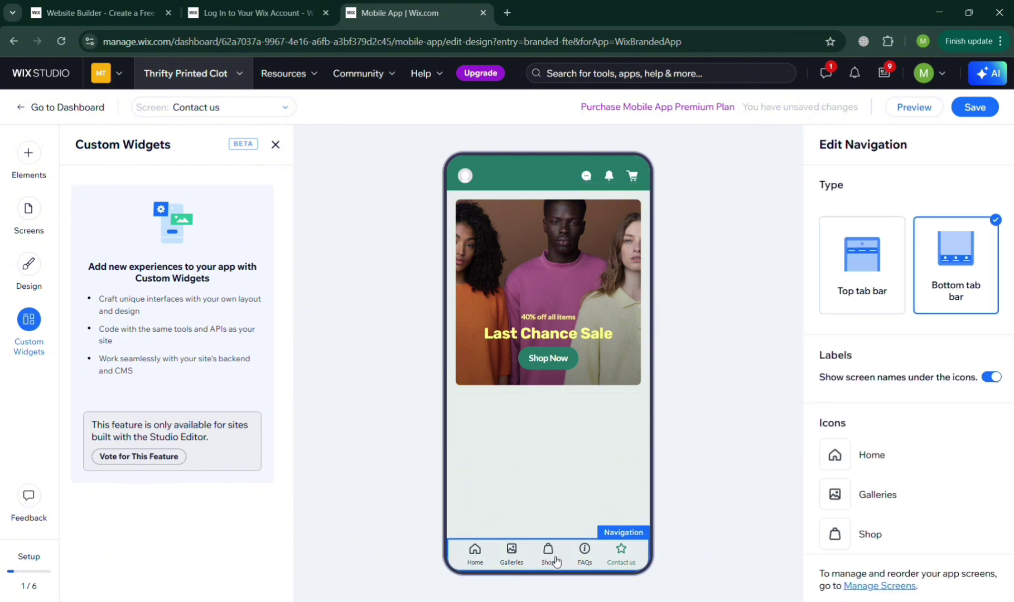
{"action": "left_click", "coordinate": [901, 287]}
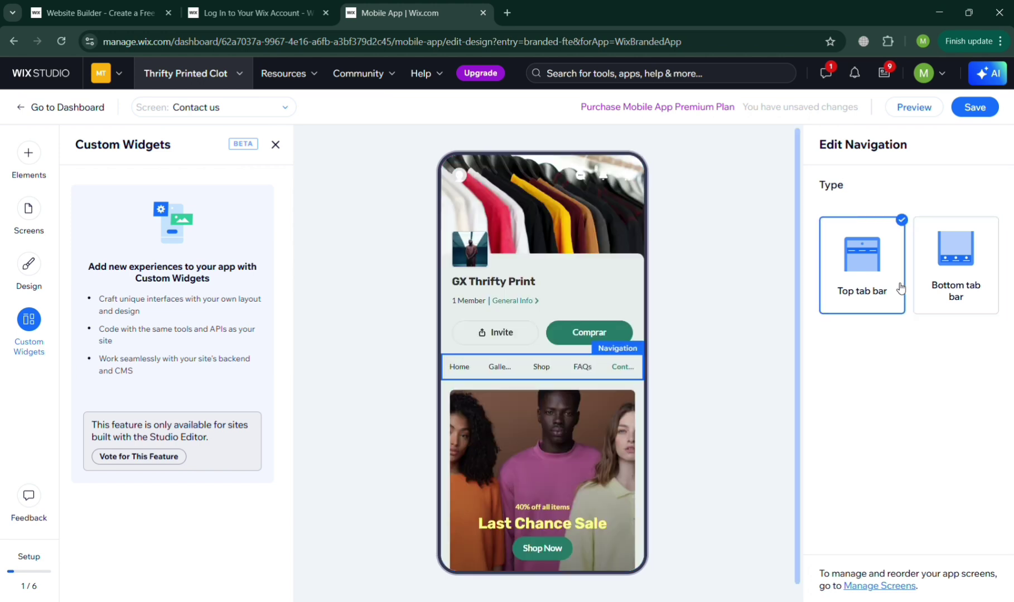
{"action": "left_click", "coordinate": [969, 288]}
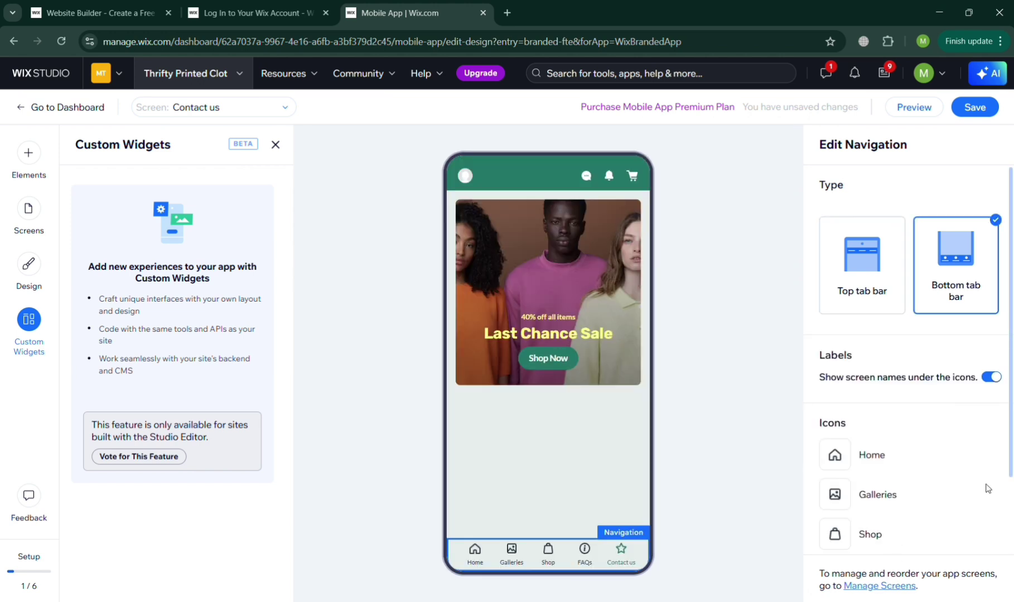
Change the Contact us icon in the navigation to the phone icon and deselect the navigation.
{"action": "scroll", "coordinate": [989, 483], "scroll_direction": "down", "scroll_amount": 2}
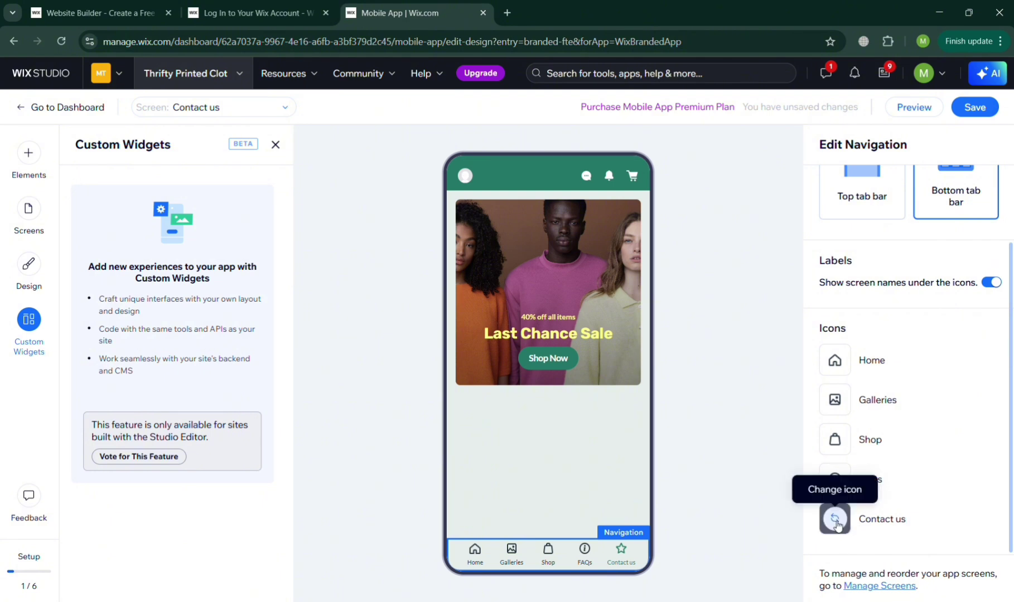
{"action": "left_click", "coordinate": [835, 521]}
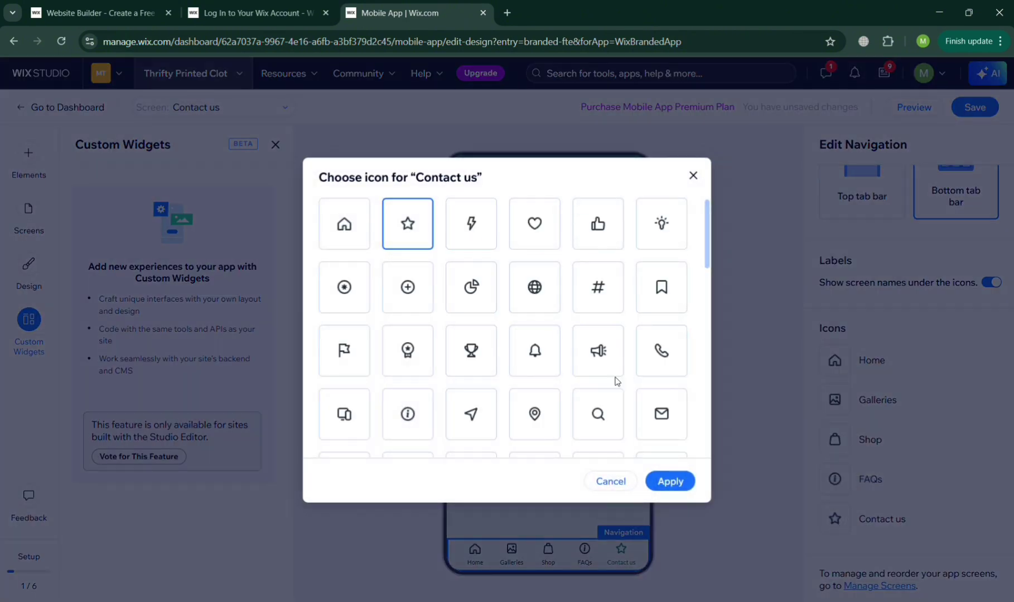
{"action": "left_click", "coordinate": [660, 348]}
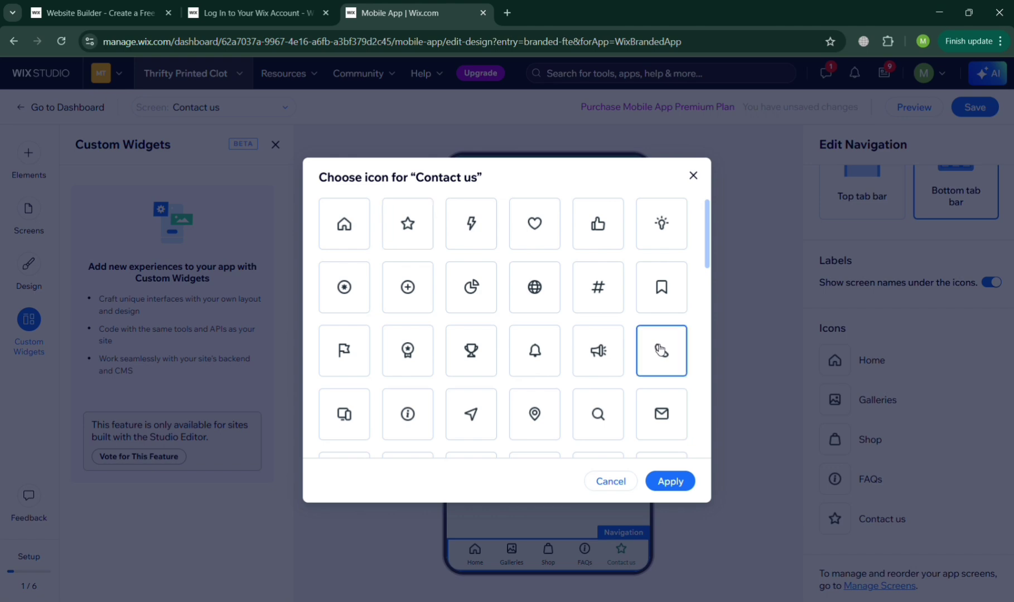
{"action": "left_click", "coordinate": [672, 481]}
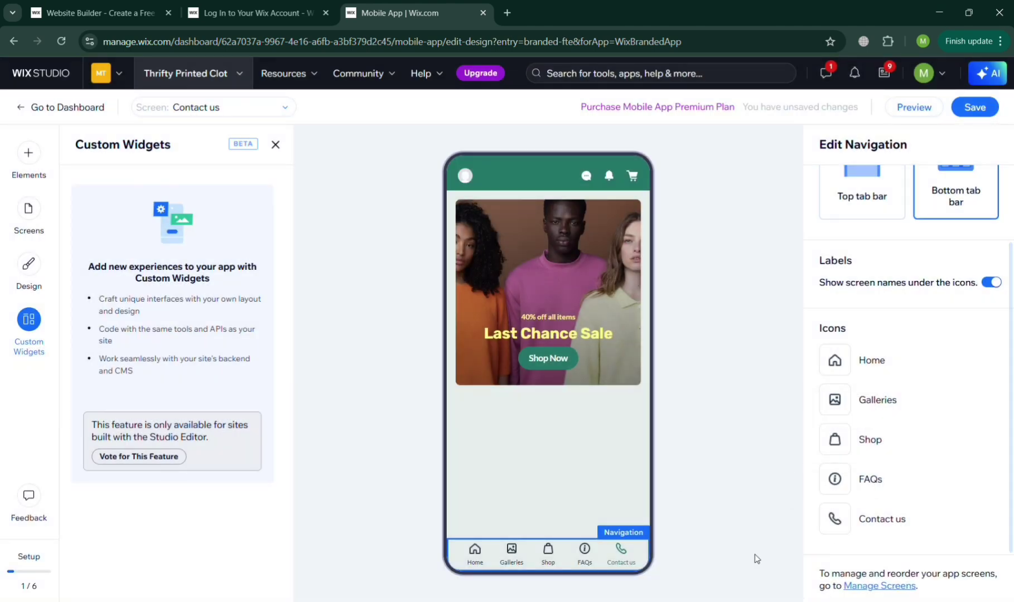
{"action": "left_click", "coordinate": [738, 542]}
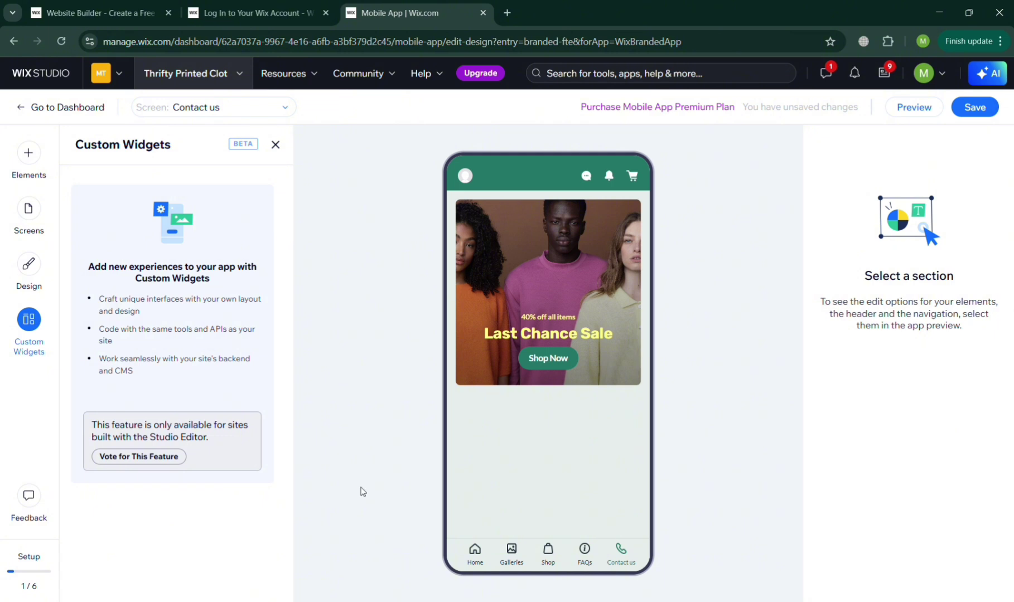
Open the Home screen from the list of screens and look through its content.
{"action": "left_click", "coordinate": [29, 210]}
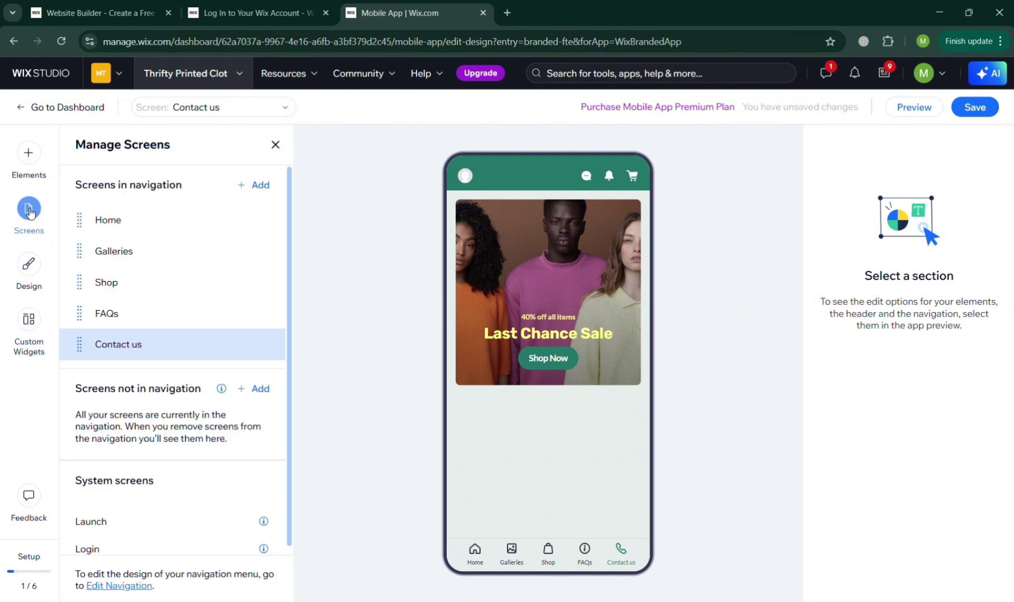
{"action": "left_click", "coordinate": [145, 231]}
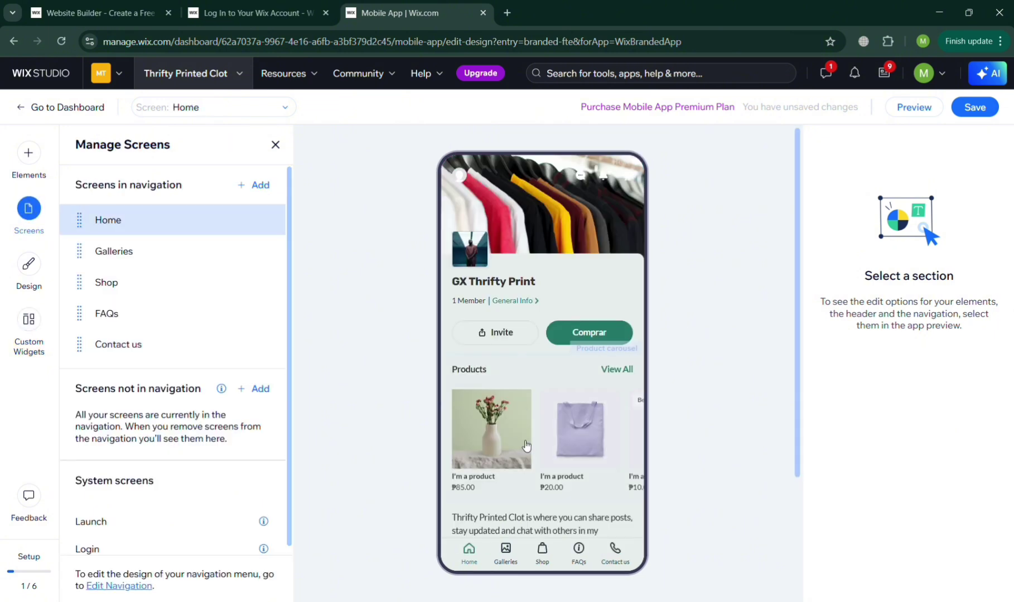
{"action": "scroll", "coordinate": [529, 451], "scroll_direction": "down", "scroll_amount": 3}
{"action": "scroll", "coordinate": [536, 457], "scroll_direction": "up", "scroll_amount": 3}
Save the mobile app changes and proceed to the app setup.
{"action": "left_click", "coordinate": [992, 108]}
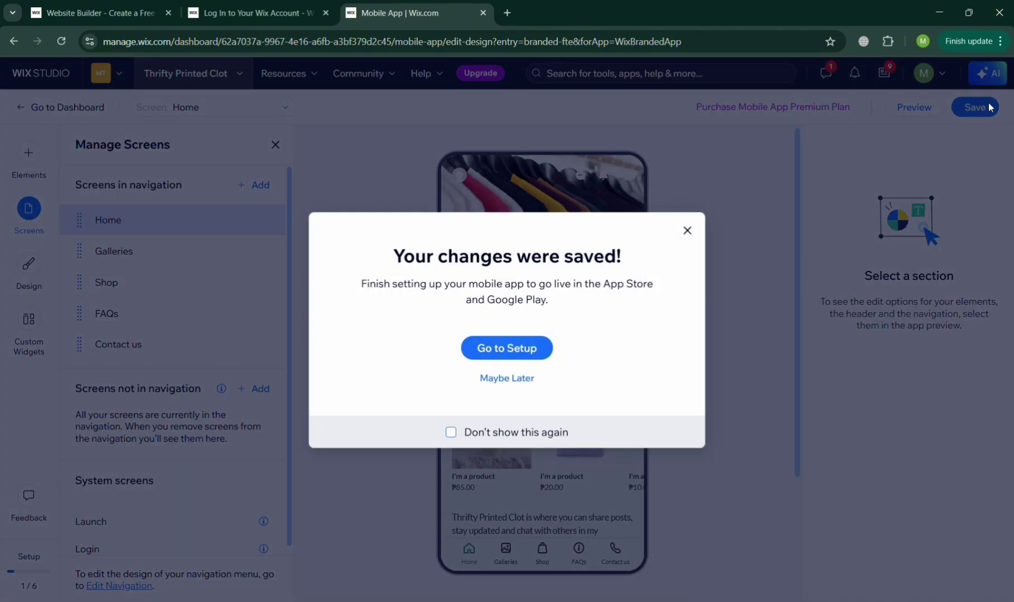
{"action": "left_click", "coordinate": [501, 357]}
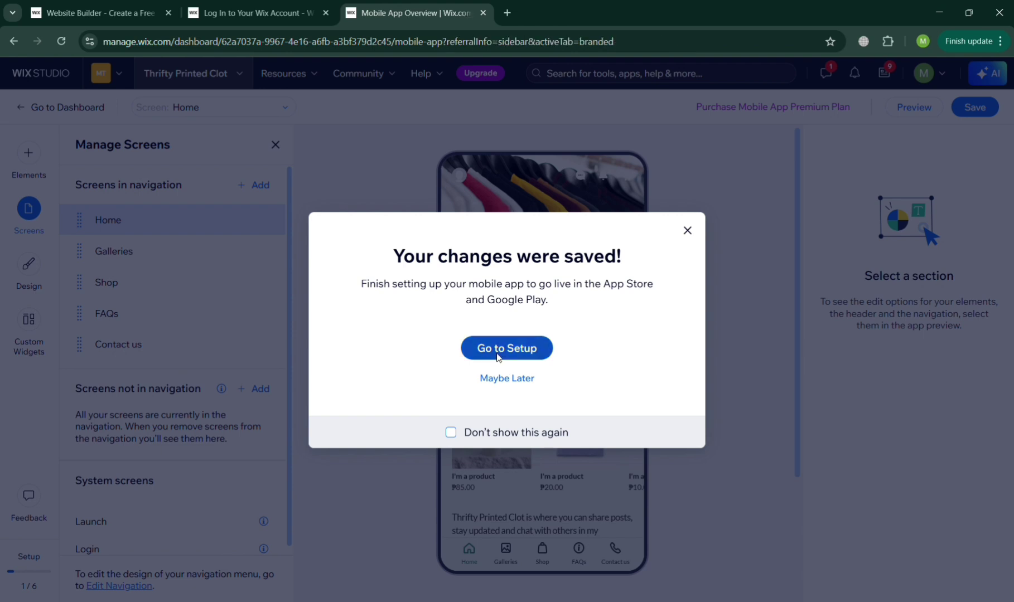